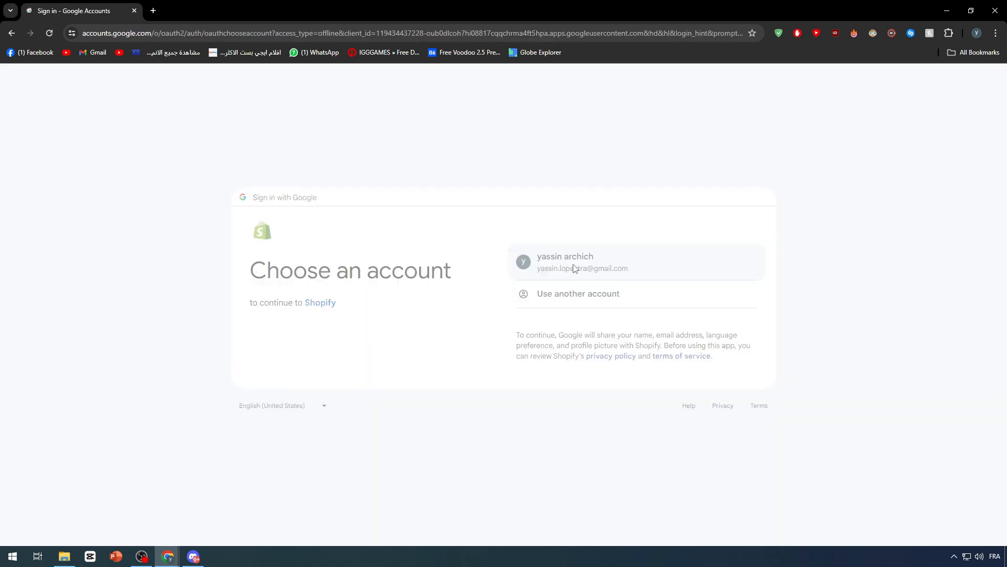
- Sign in to Shopify with the listed Google account and open the Shopify verification email in Gmail
click(572, 265)
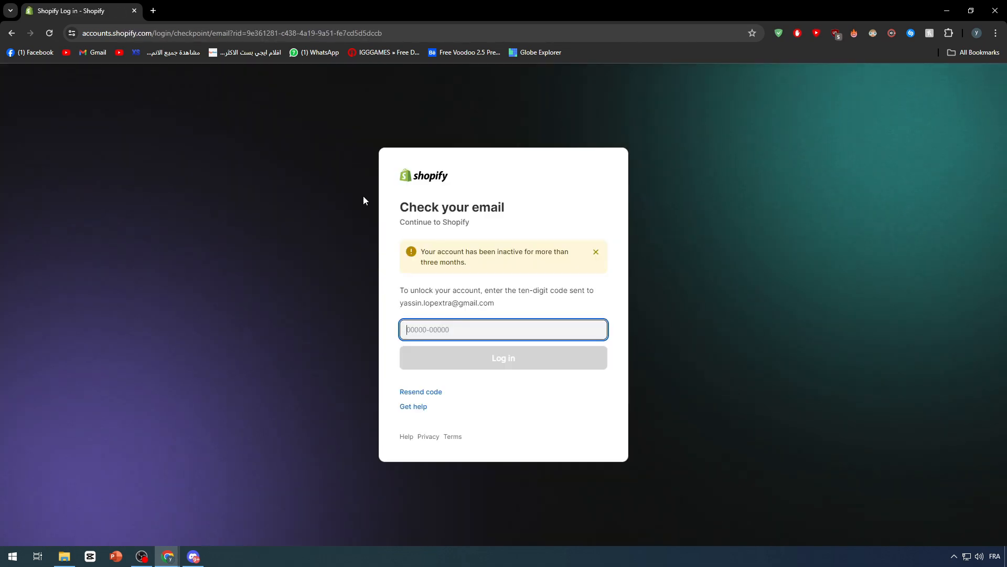
click(521, 255)
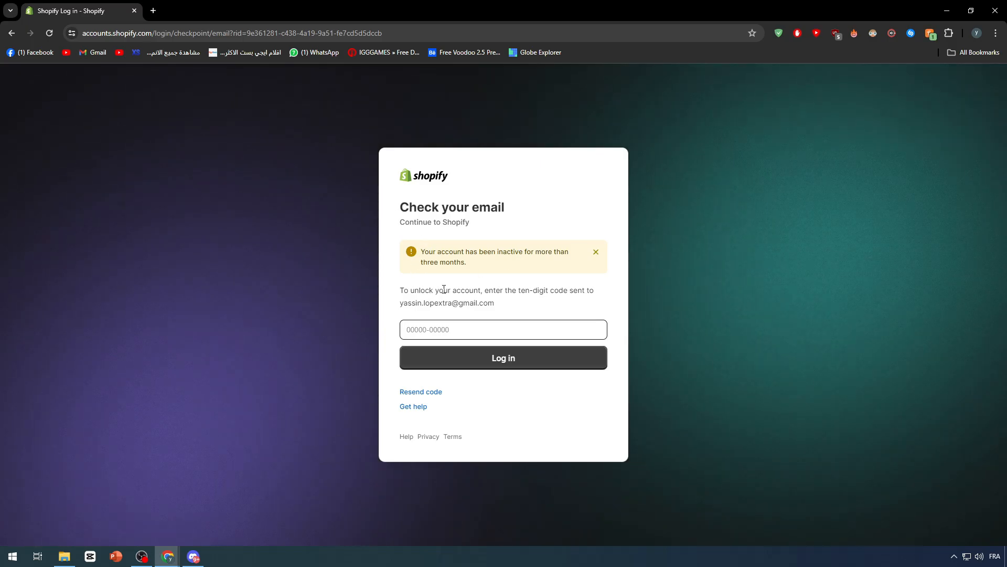
click(153, 11)
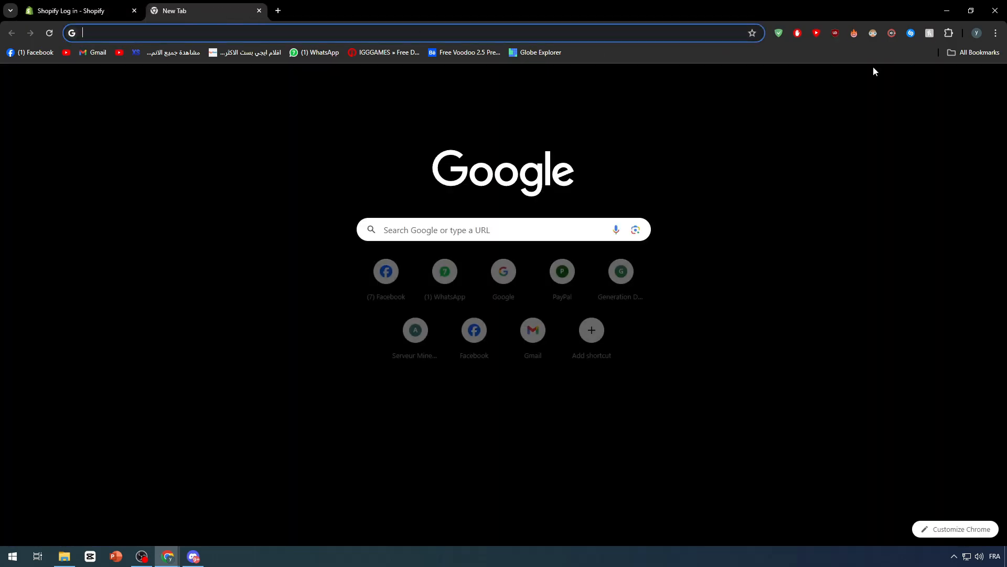
click(903, 82)
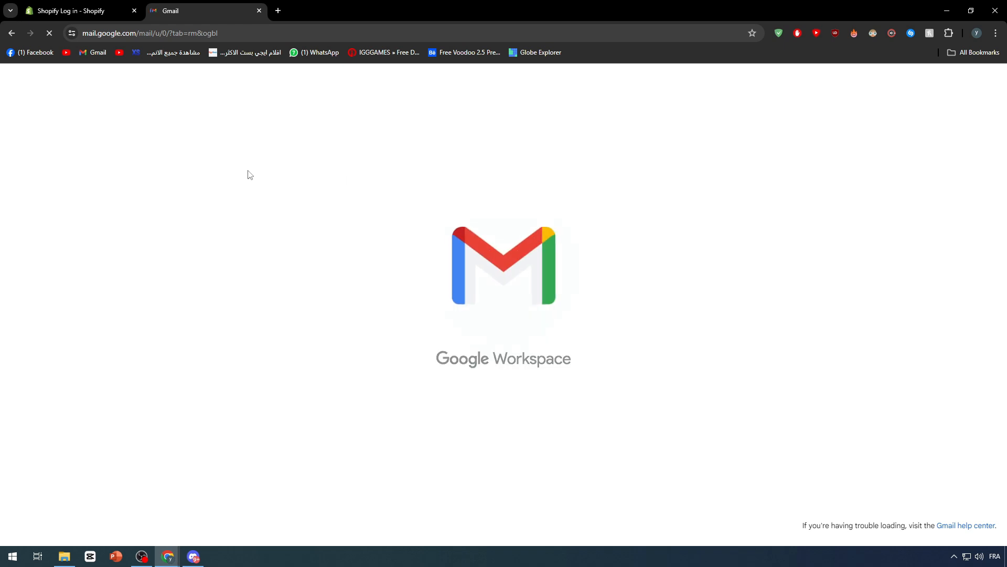
click(294, 152)
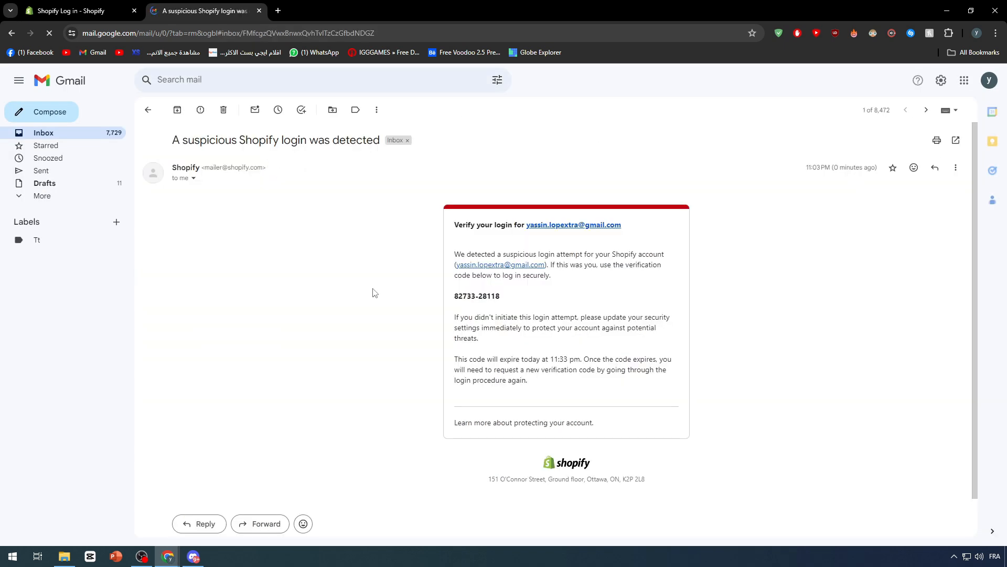
triple_click(472, 295)
click(60, 6)
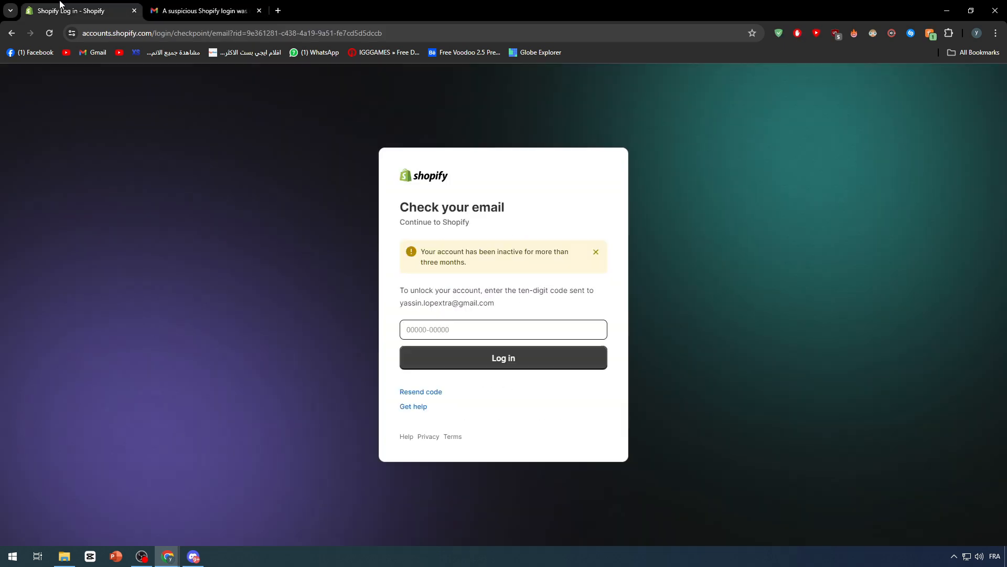
click(428, 328)
key(ctrl+v)
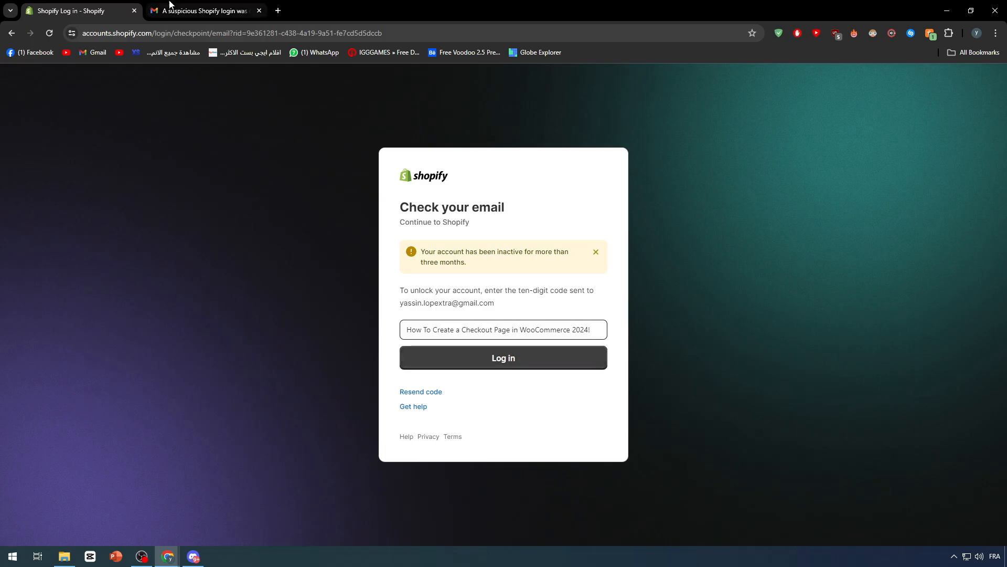
- Log in by pasting the verification code copied from the Shopify email, and postpone the security settings review
click(205, 11)
triple_click(493, 293)
key(ctrl+c)
click(84, 11)
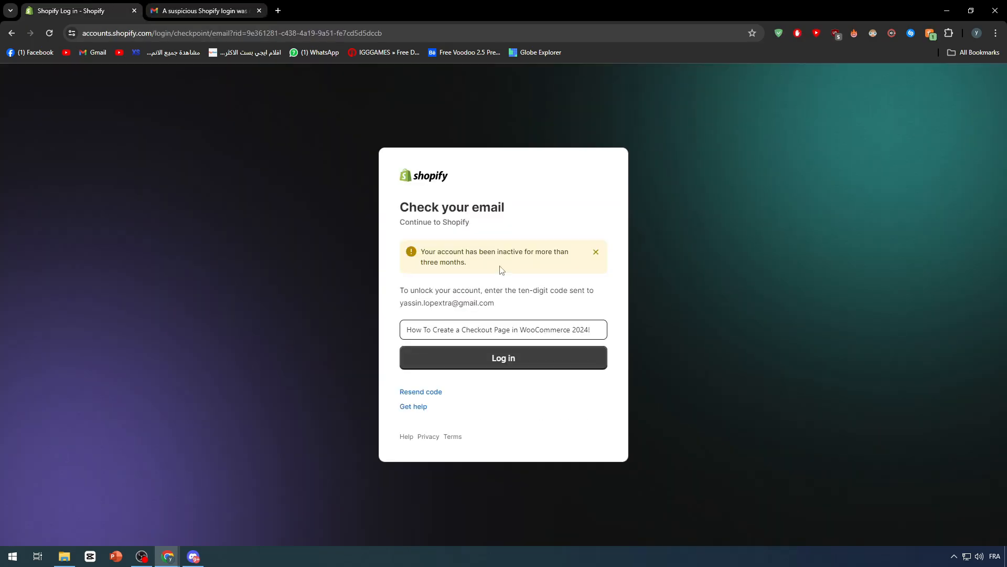
click(479, 330)
key(ctrl+a)
key(ctrl+v)
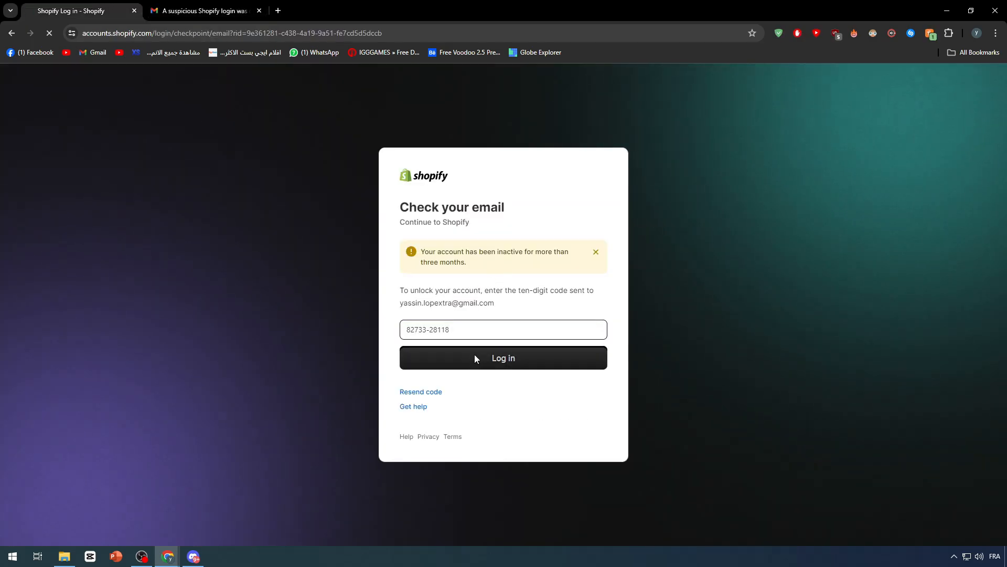
click(474, 354)
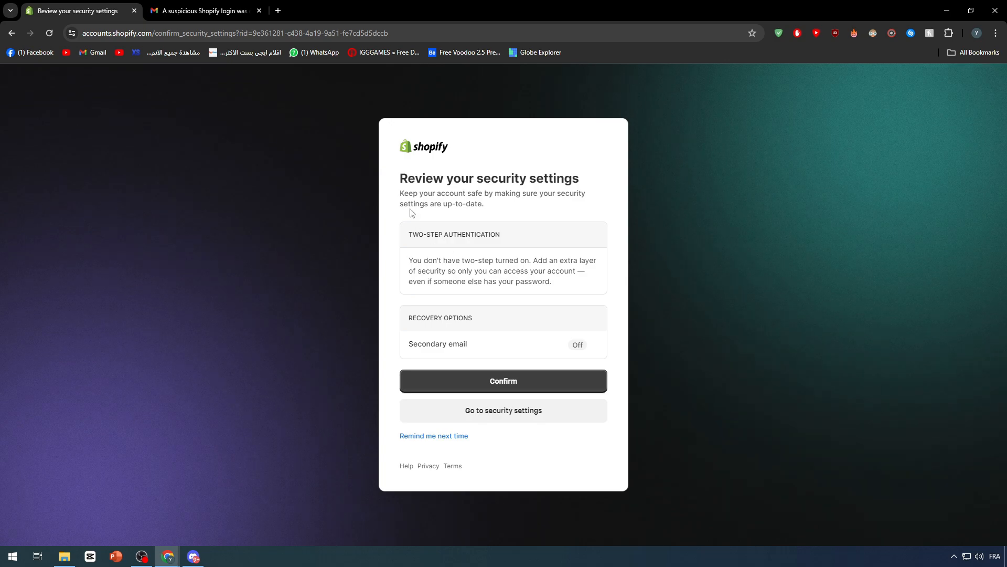
click(434, 436)
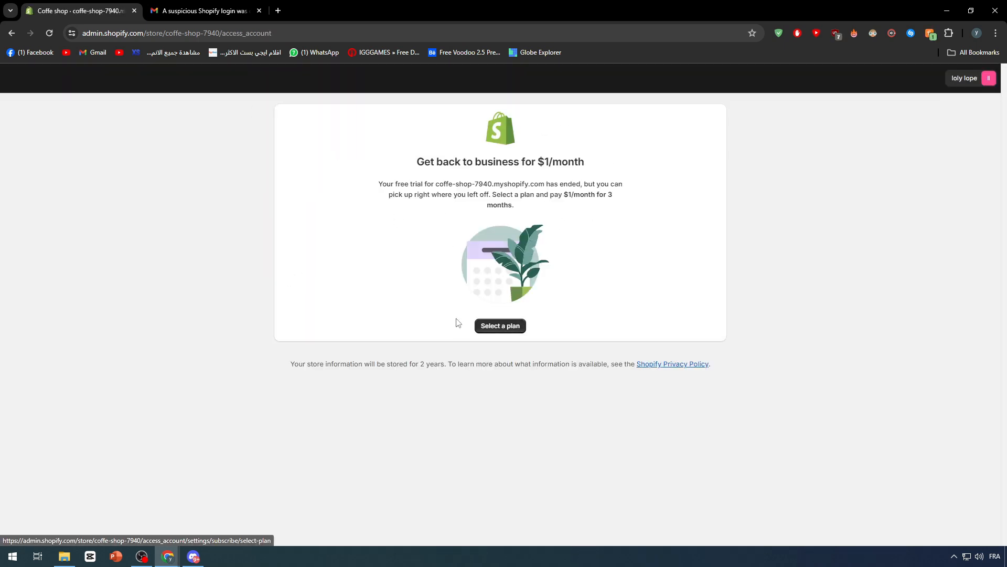
- Create a new store from the list of all stores, skipping all setup questions, and close the leftover Coffe shop and Gmail tabs
drag(378, 183, 631, 197)
click(957, 91)
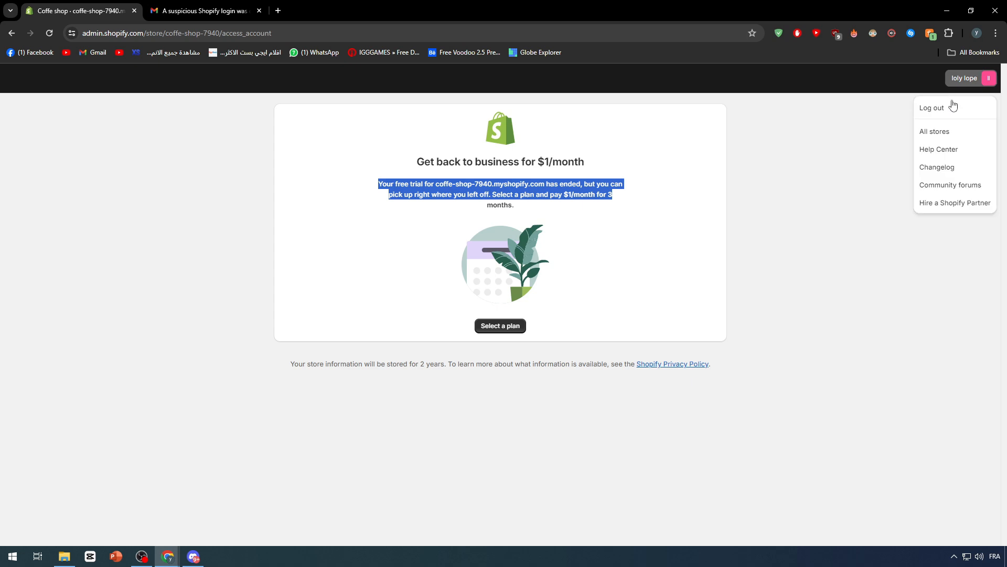
click(946, 127)
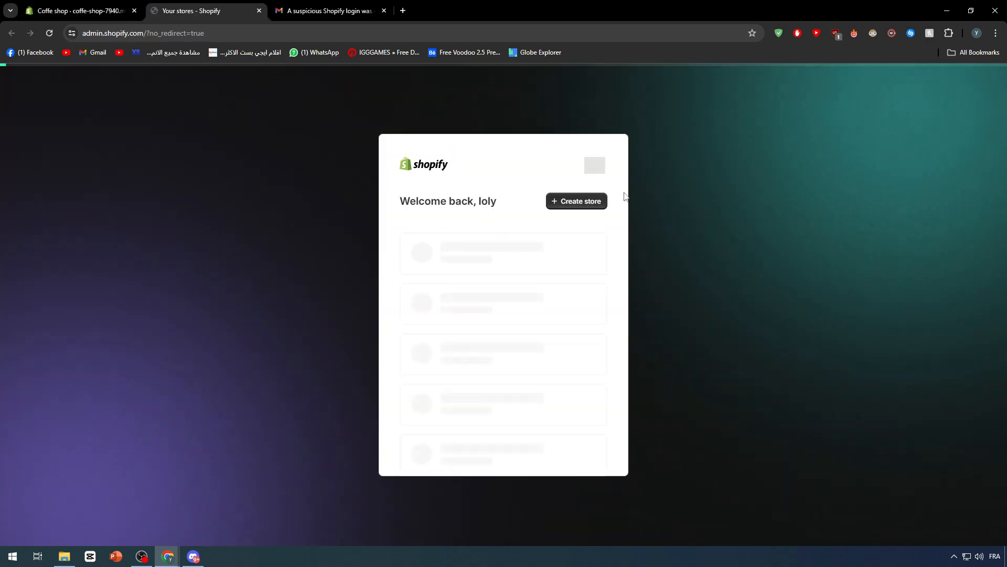
click(577, 164)
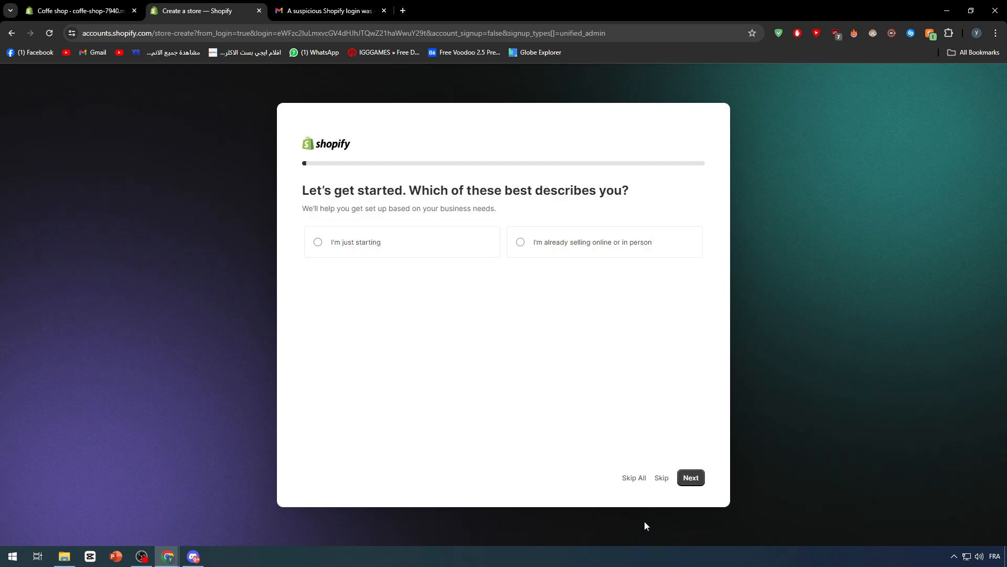
click(634, 478)
click(601, 385)
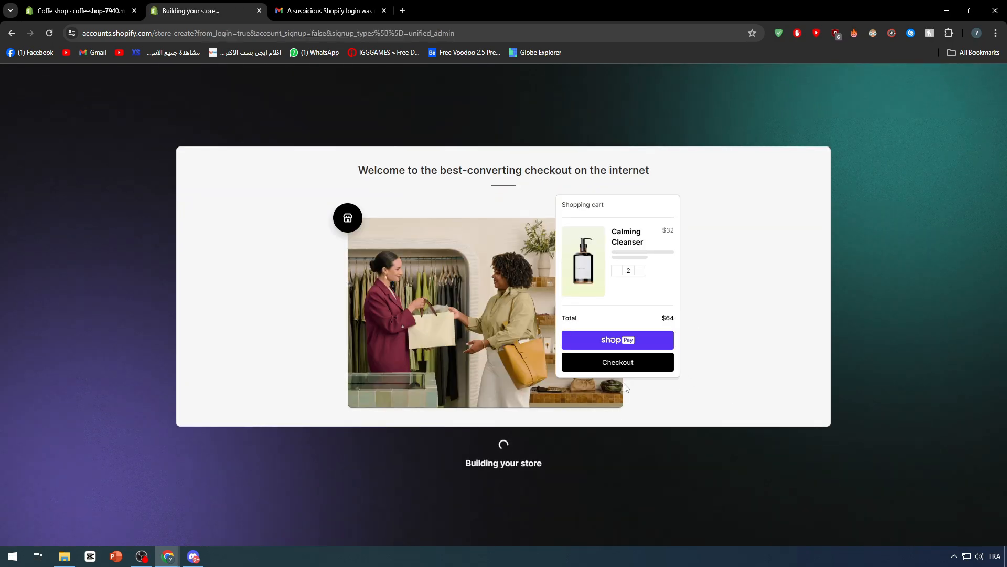
click(135, 11)
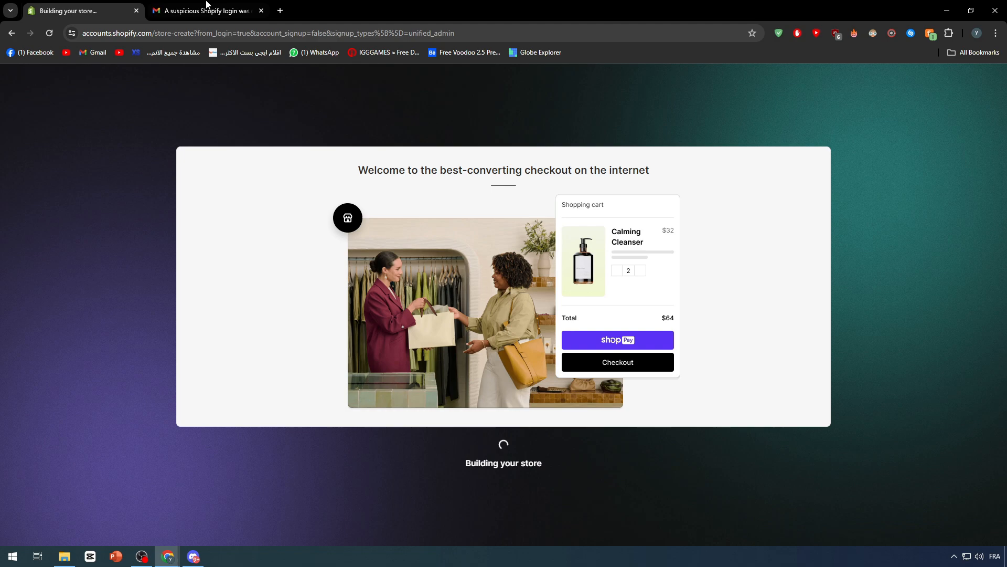
click(258, 10)
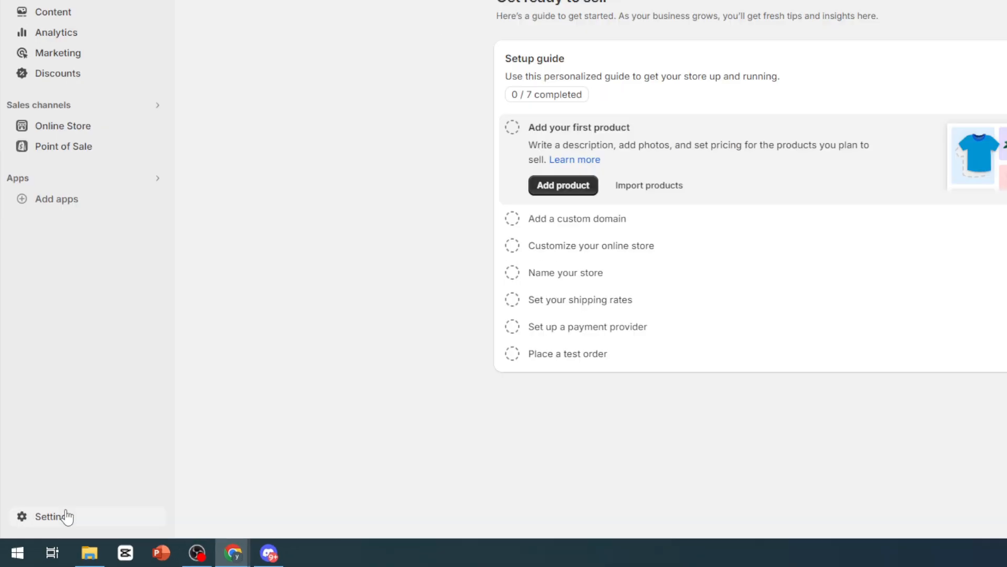
- Open the Checkout settings of the new store and look over the available options
click(38, 530)
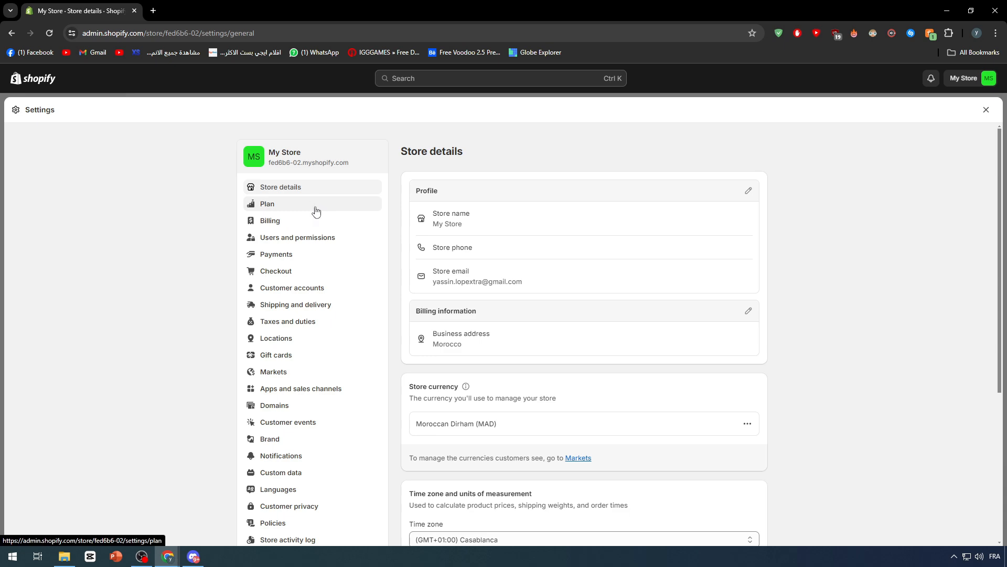
click(294, 277)
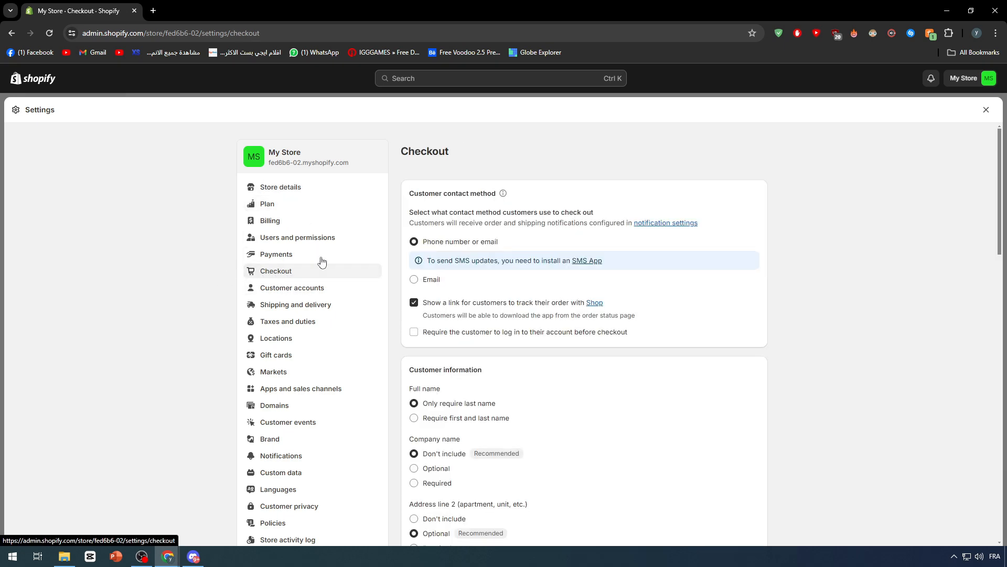
scroll(569, 436, down, 20)
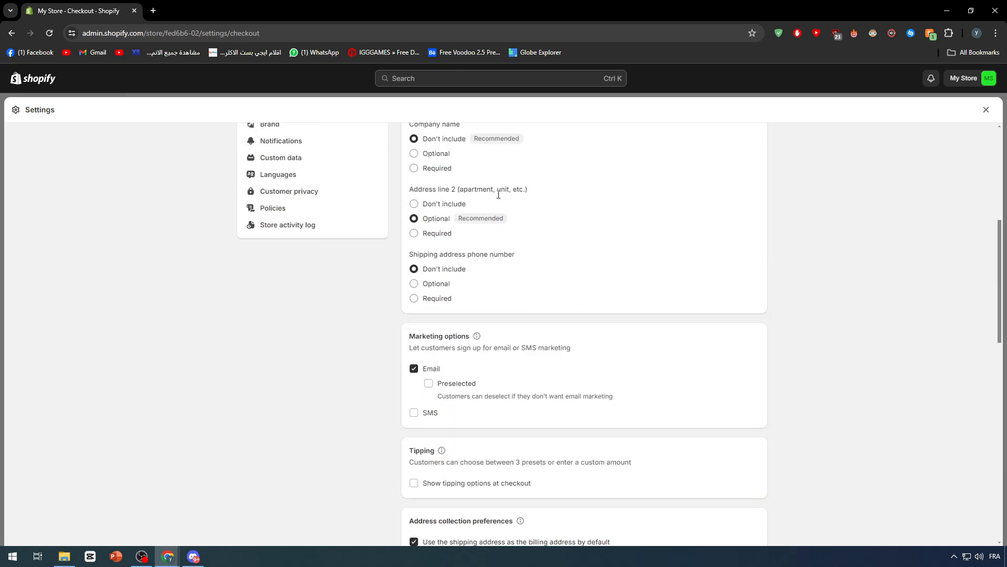
scroll(568, 433, up, 20)
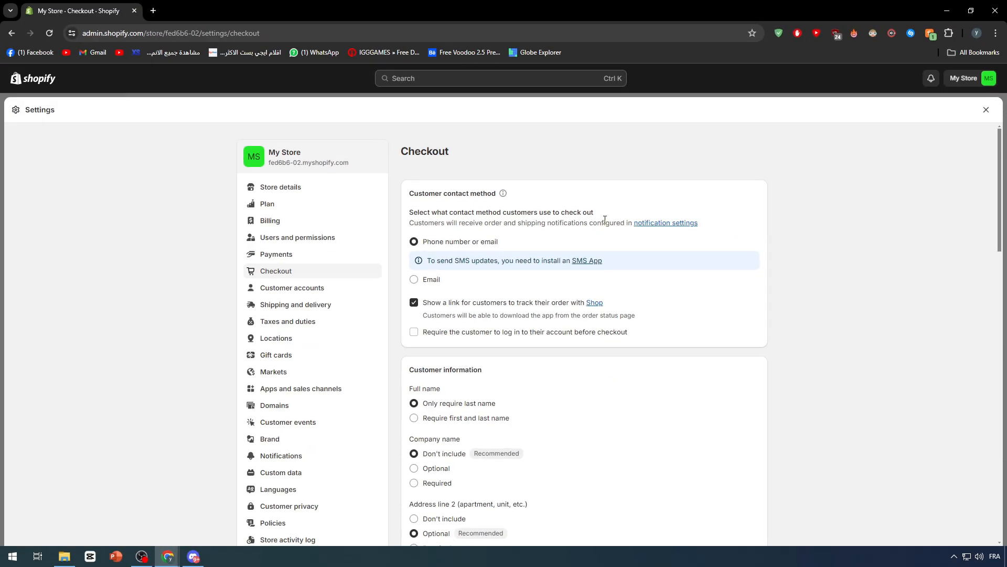
- Review the customer notification types in the linked notification settings and return to the Checkout settings
click(645, 223)
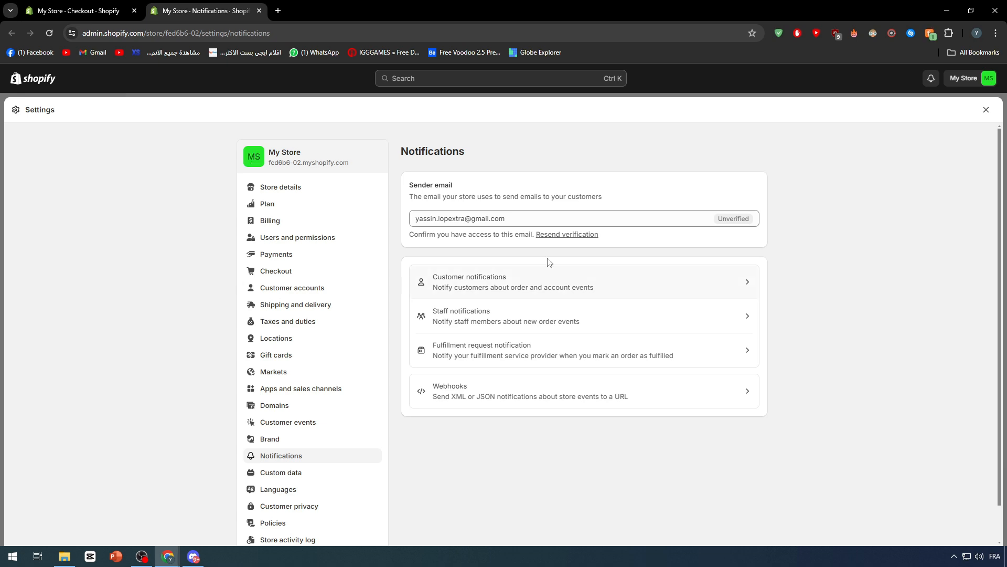
click(499, 287)
scroll(570, 247, down, 8)
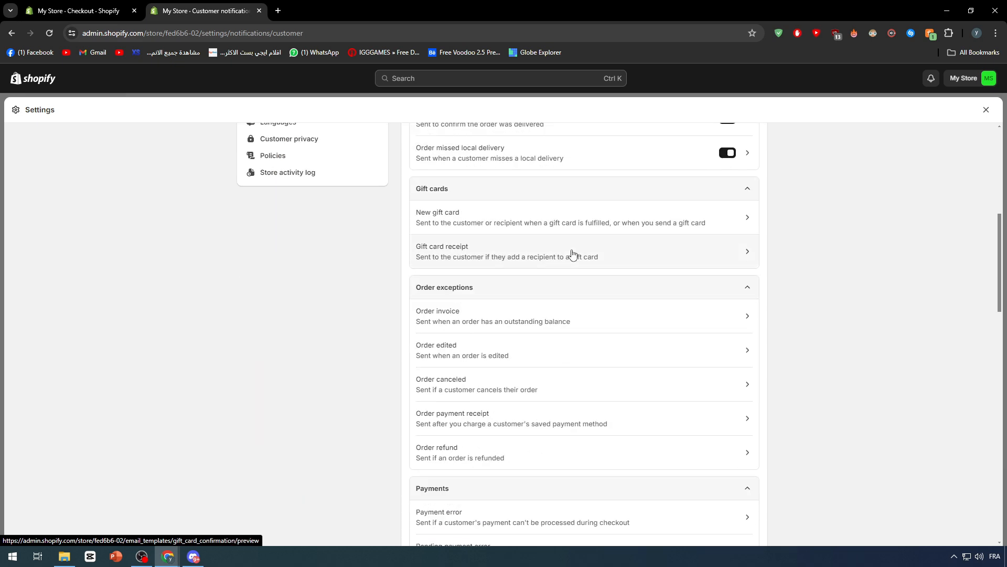
scroll(572, 250, down, 15)
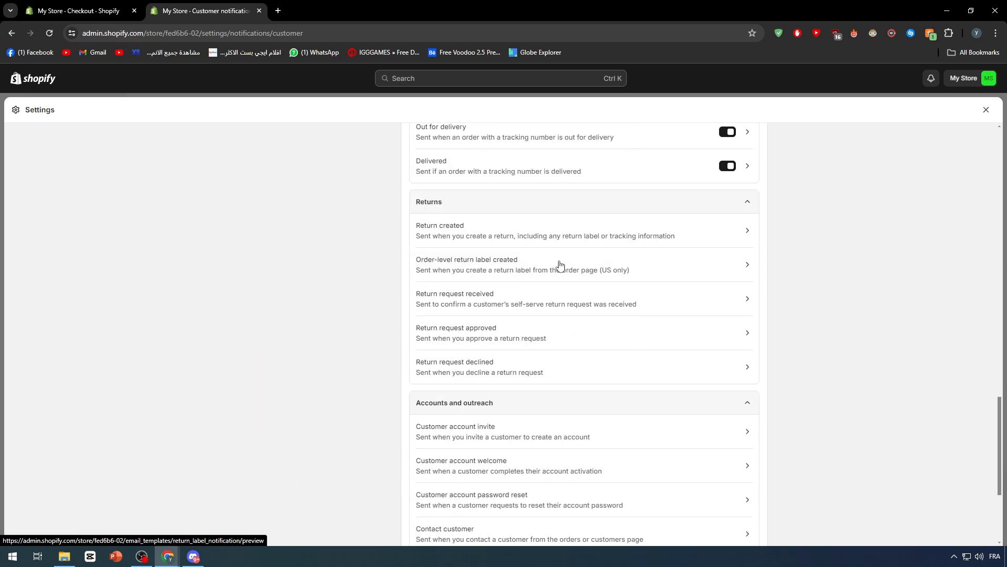
scroll(546, 278, up, 10)
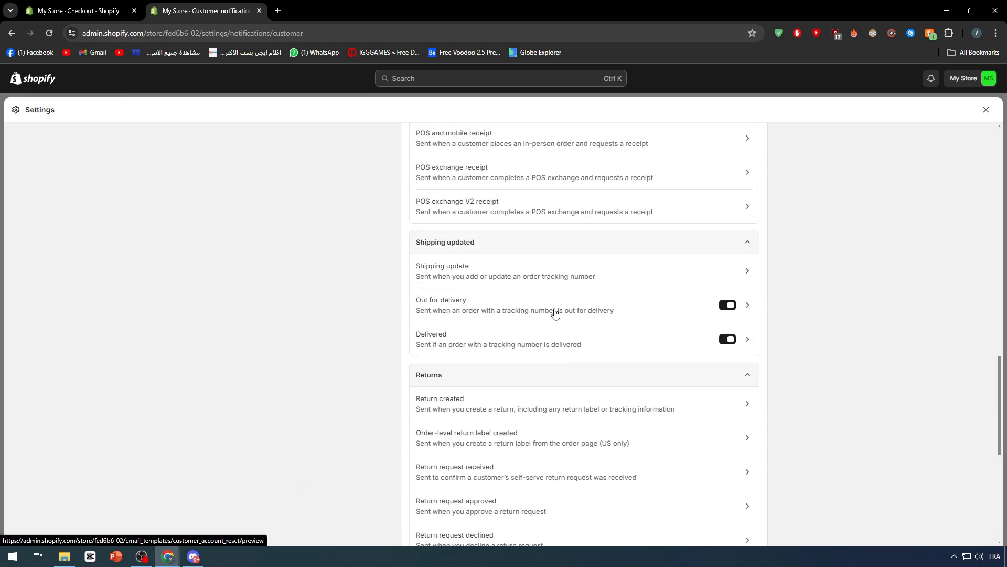
key(ctrl+shift+Tab)
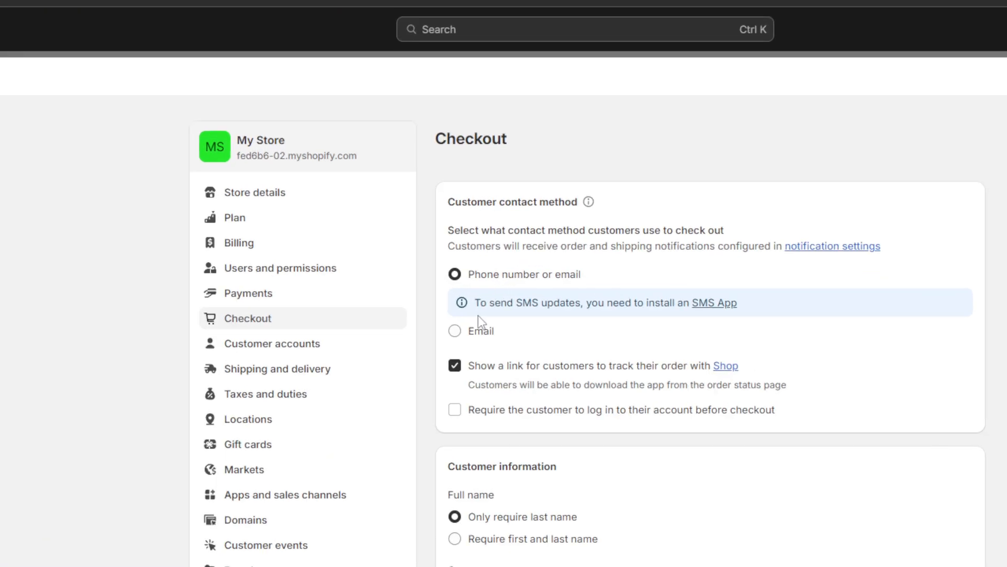
- Set the customer contact method to Email and turn off the link for tracking orders with Shop
drag(430, 261, 470, 263)
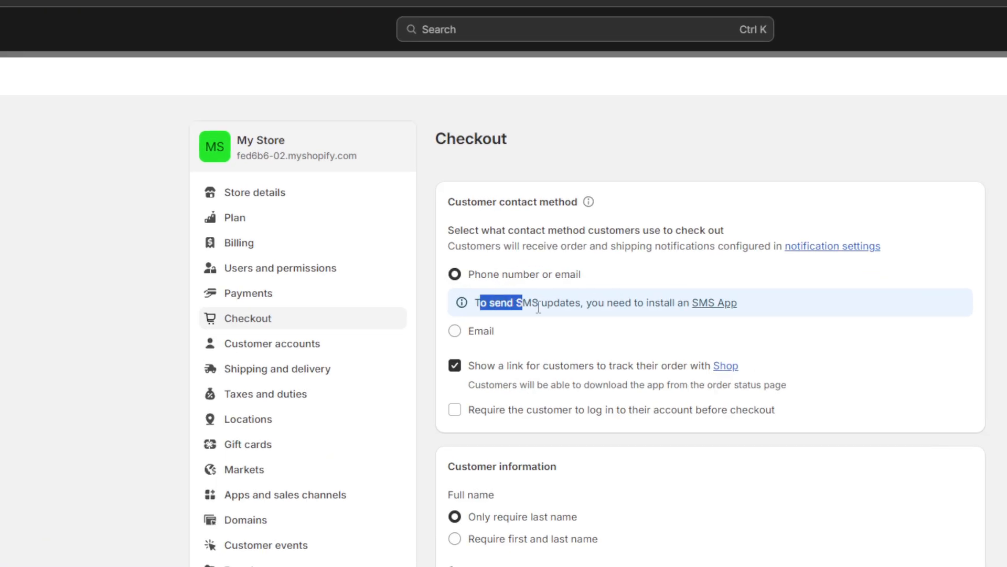
click(574, 308)
drag(539, 307, 644, 304)
click(652, 303)
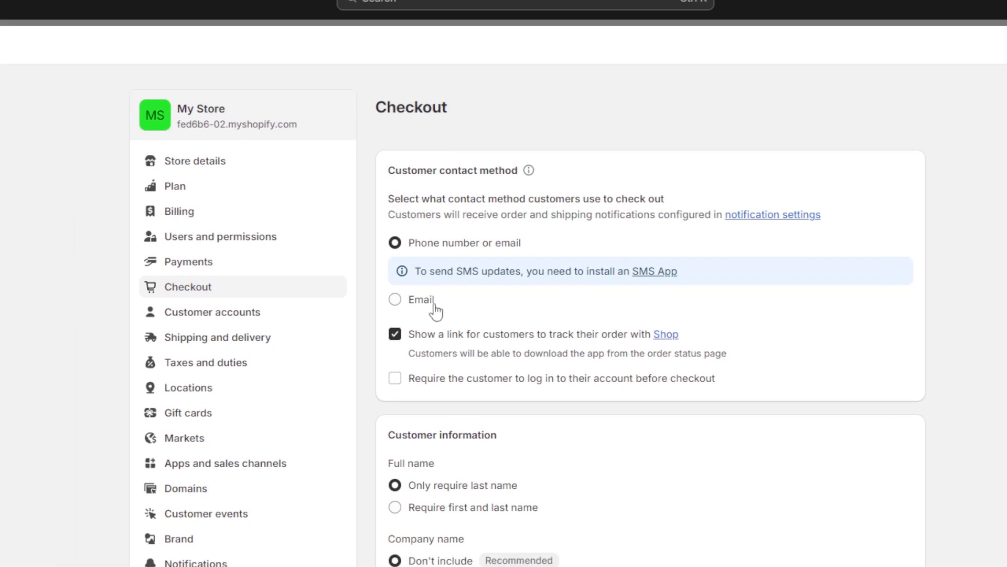
click(434, 306)
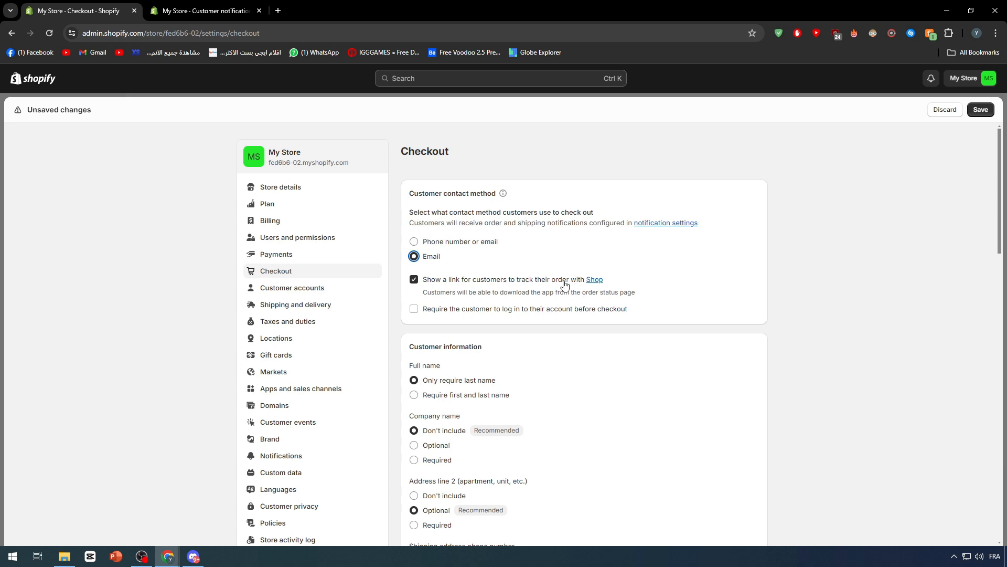
click(417, 287)
- Try requiring customers to log in to their account before checkout, and turn the requirement off again
click(414, 309)
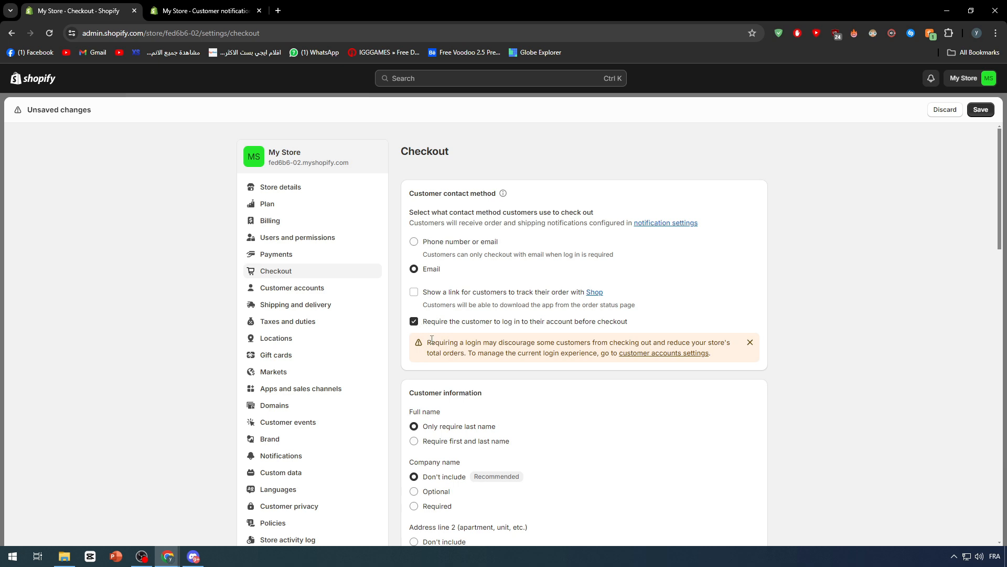
drag(432, 340, 545, 350)
click(543, 348)
click(415, 322)
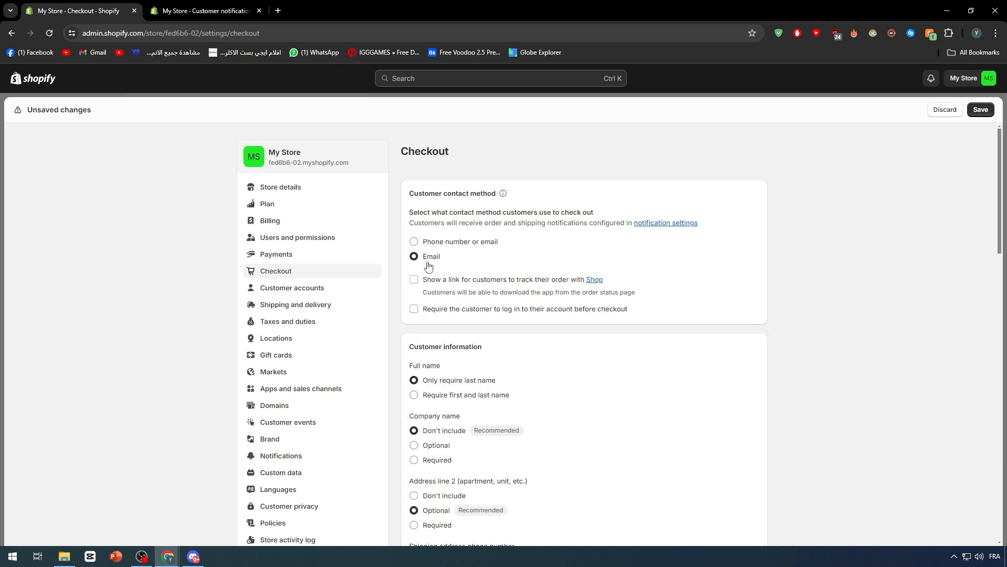
- Set the customer full name to require first and last name, and review the company name and address line 2 options
scroll(428, 266, down, 3)
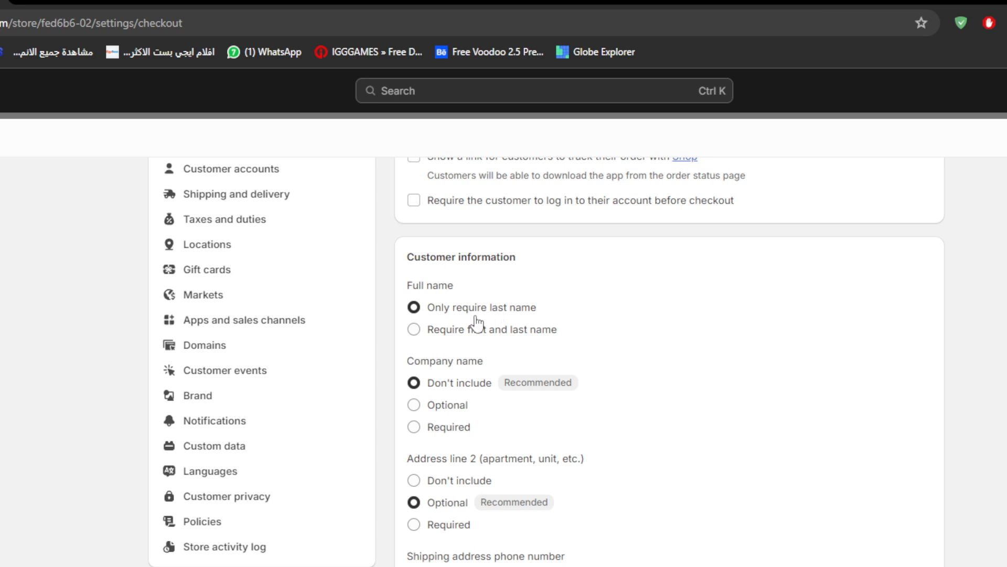
click(464, 330)
double_click(499, 298)
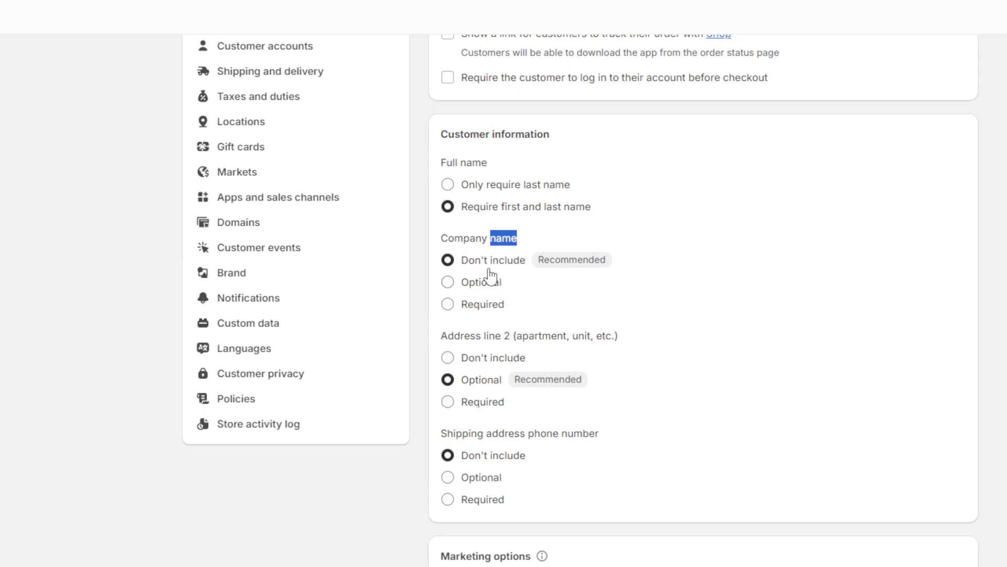
triple_click(478, 237)
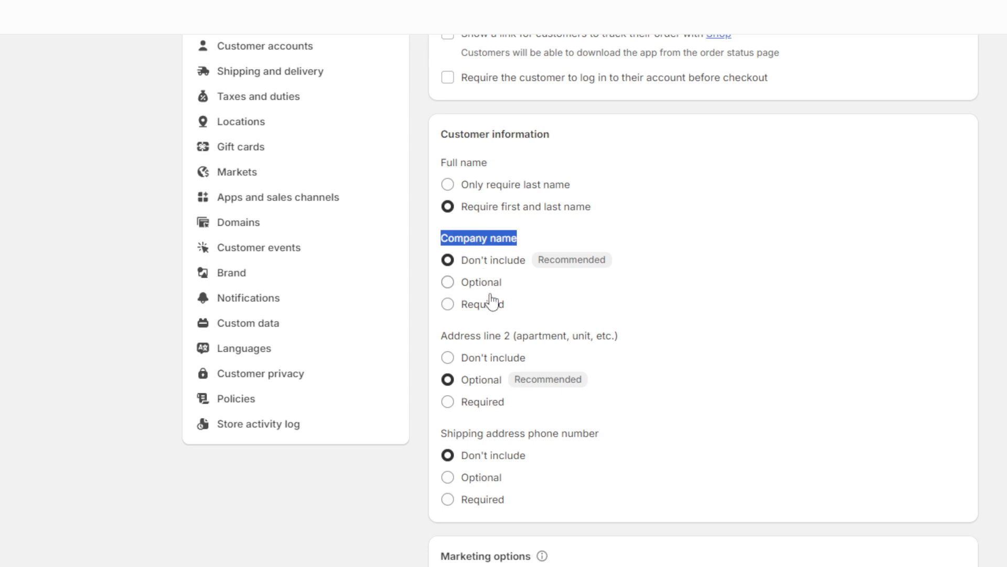
double_click(488, 336)
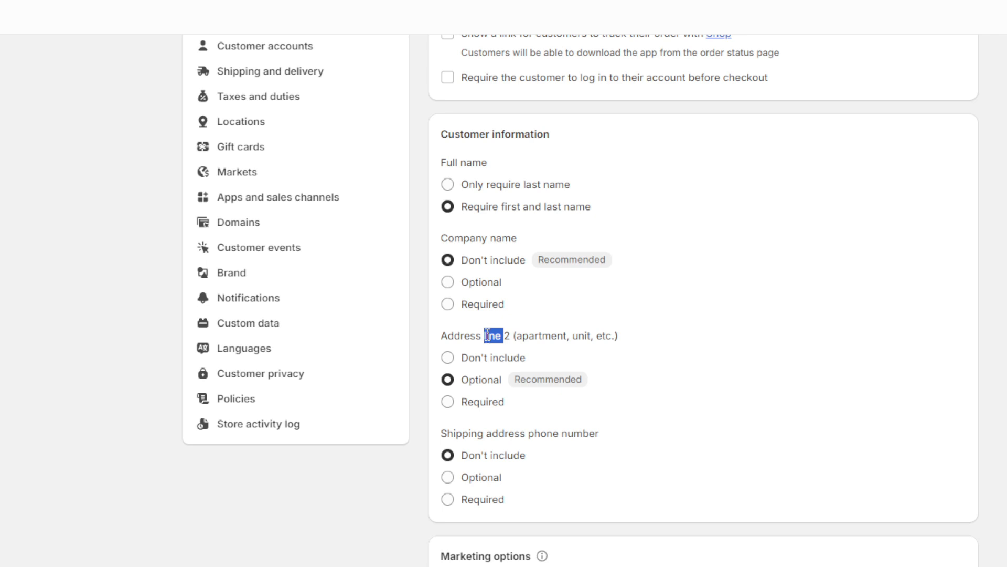
- Try the Required and Optional settings for address line 2, and set it to Don't include
click(454, 401)
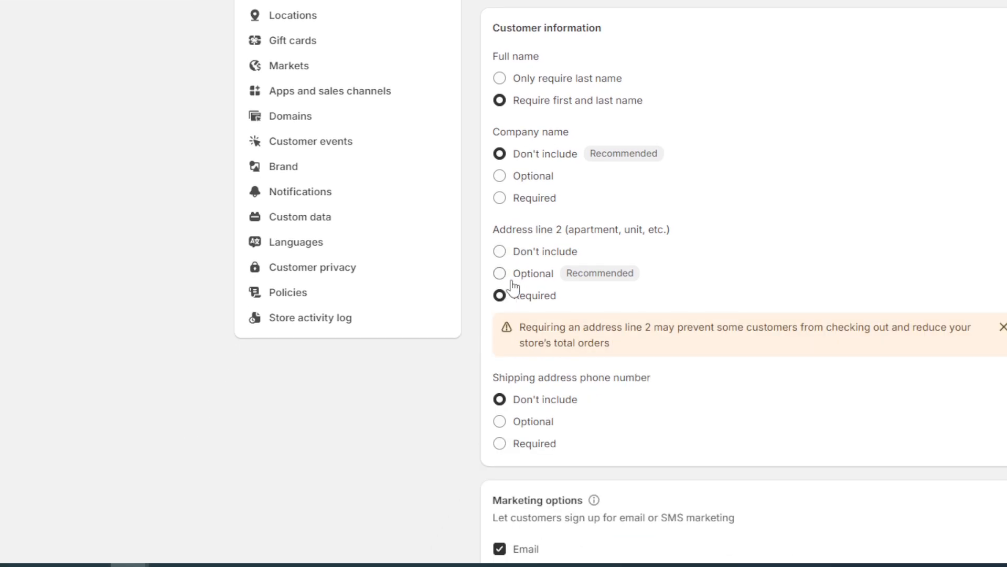
click(513, 277)
click(513, 254)
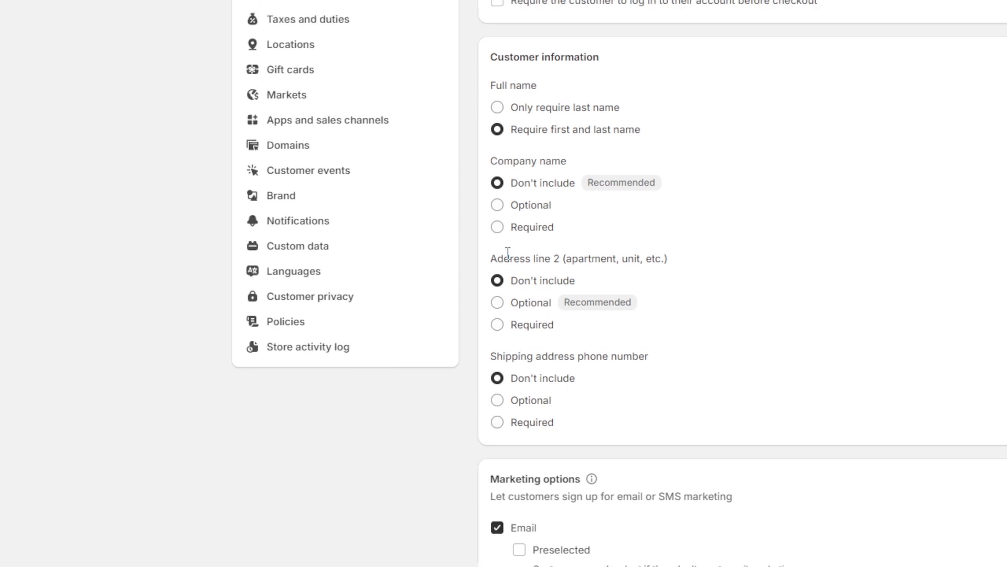
drag(506, 257, 556, 258)
click(556, 257)
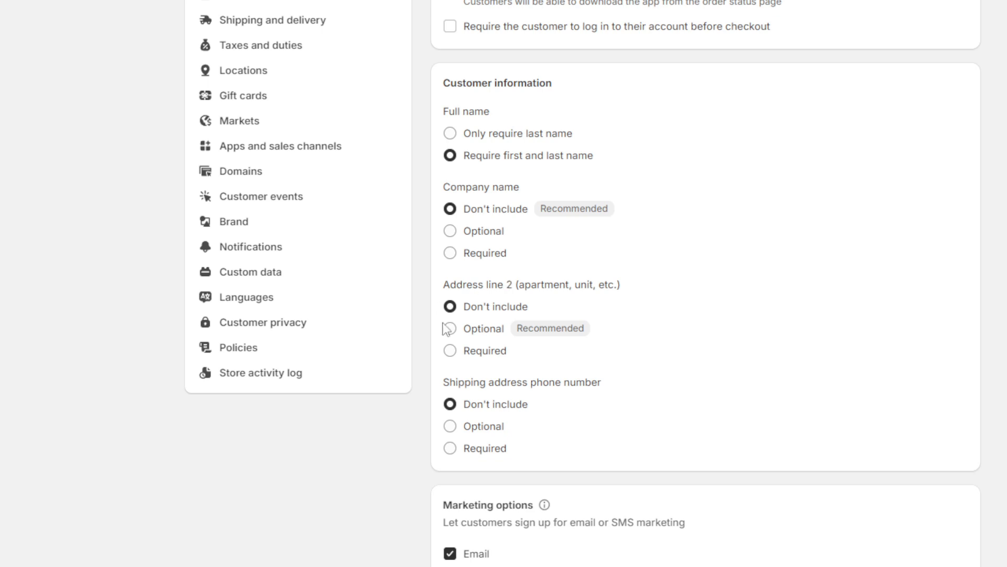
- Set the shipping address phone number to Required in the customer information
drag(456, 382, 570, 382)
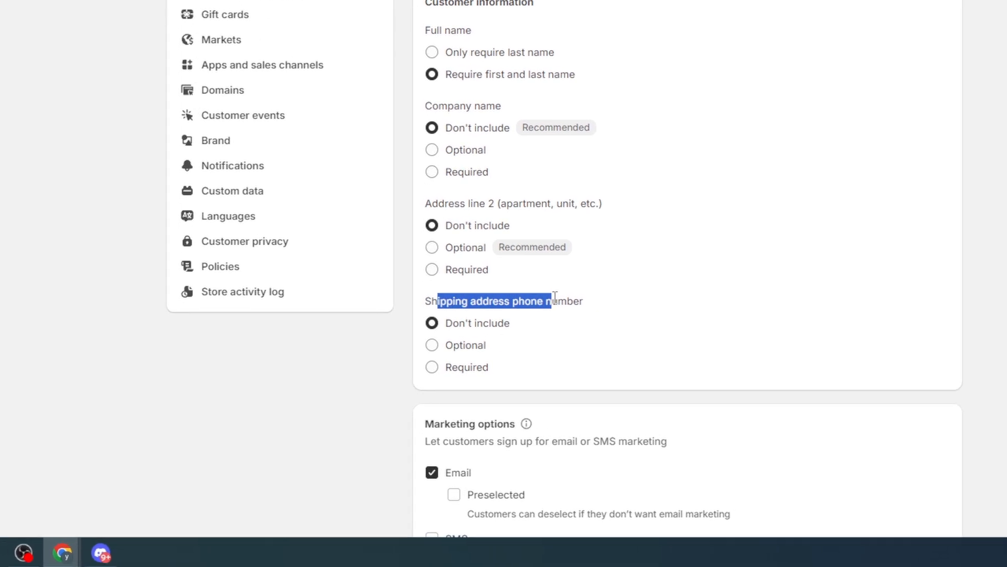
click(590, 301)
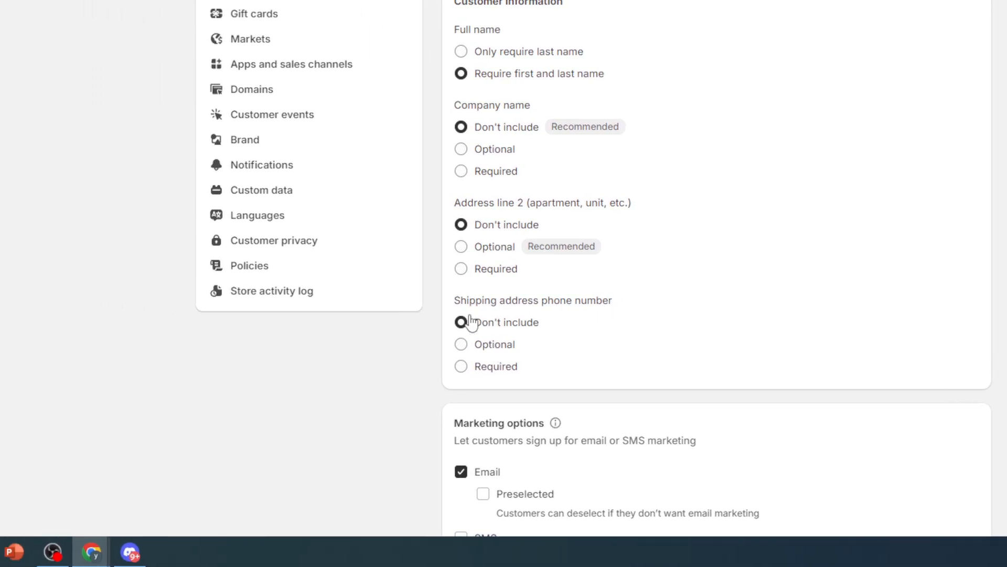
triple_click(579, 298)
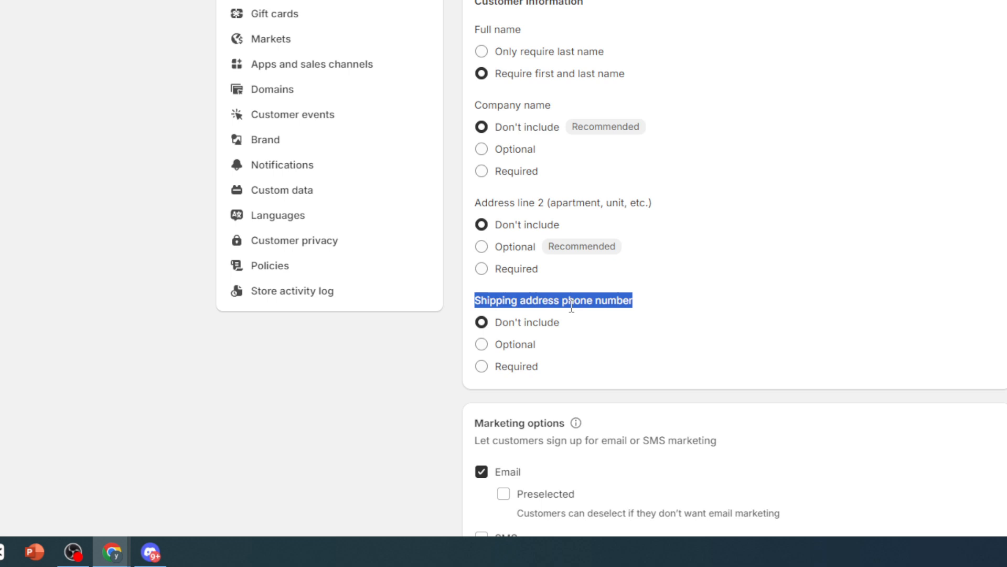
click(512, 367)
- Review the marketing options and enable Email sign-up with the Preselected option
scroll(508, 373, down, 3)
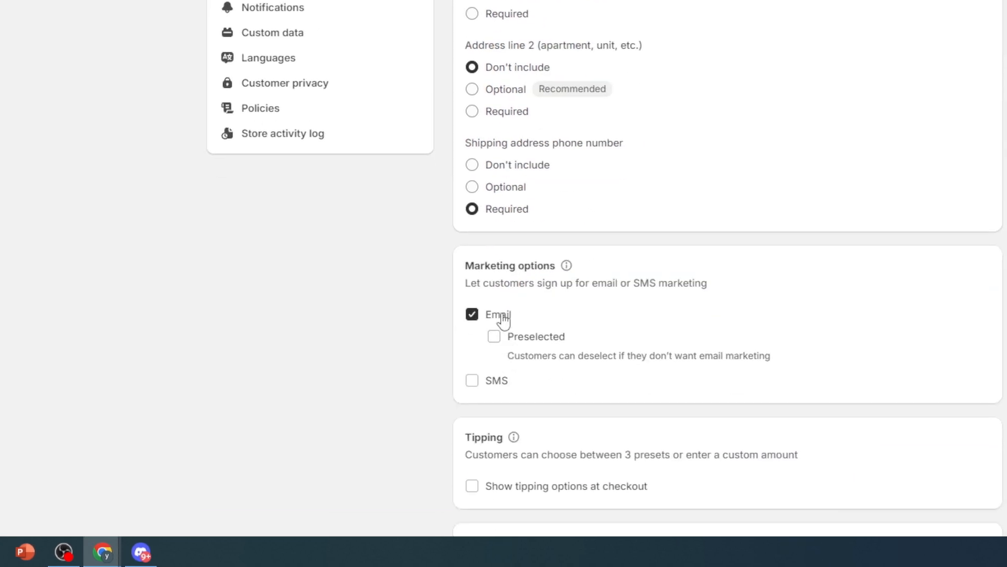
drag(474, 287, 619, 286)
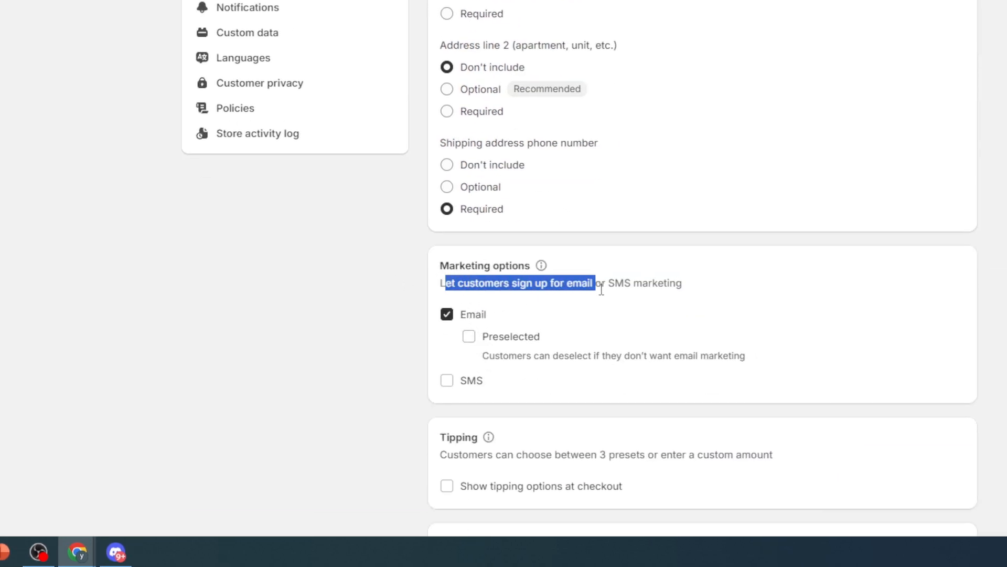
click(627, 287)
scroll(415, 340, down, 1)
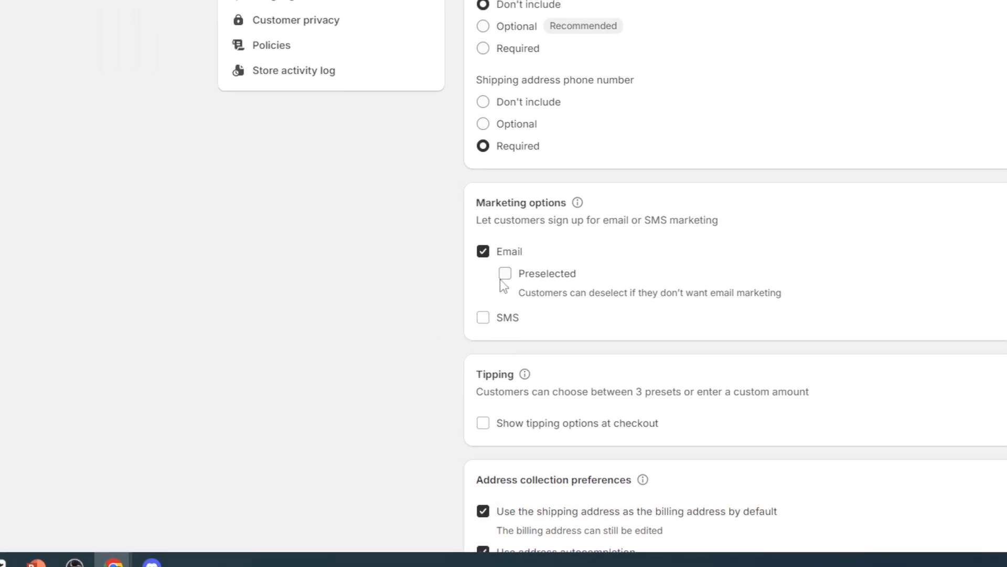
click(505, 275)
click(486, 255)
click(486, 254)
click(505, 274)
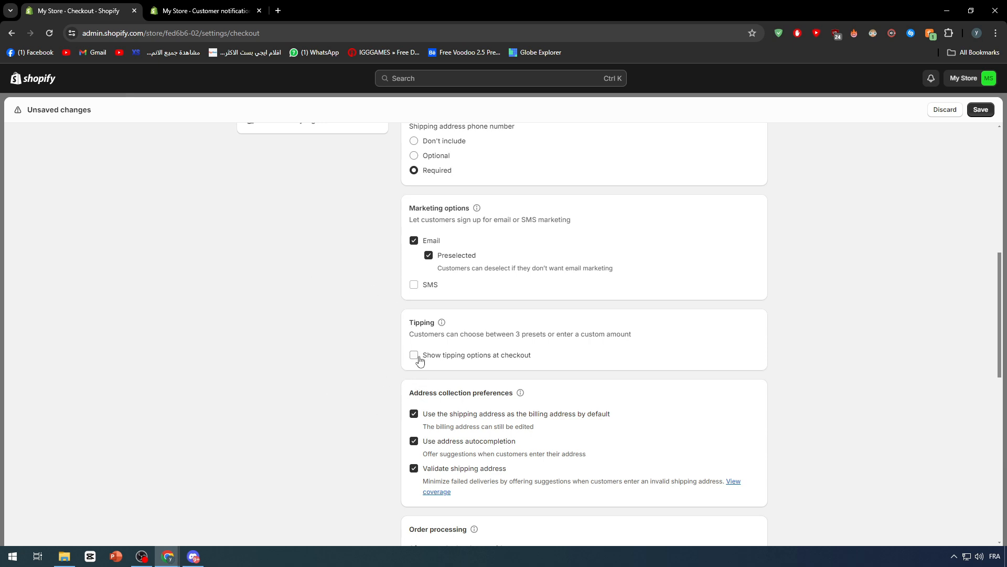
- Turn off address autocompletion in the address collection preferences and review the order processing options
scroll(446, 357, down, 2)
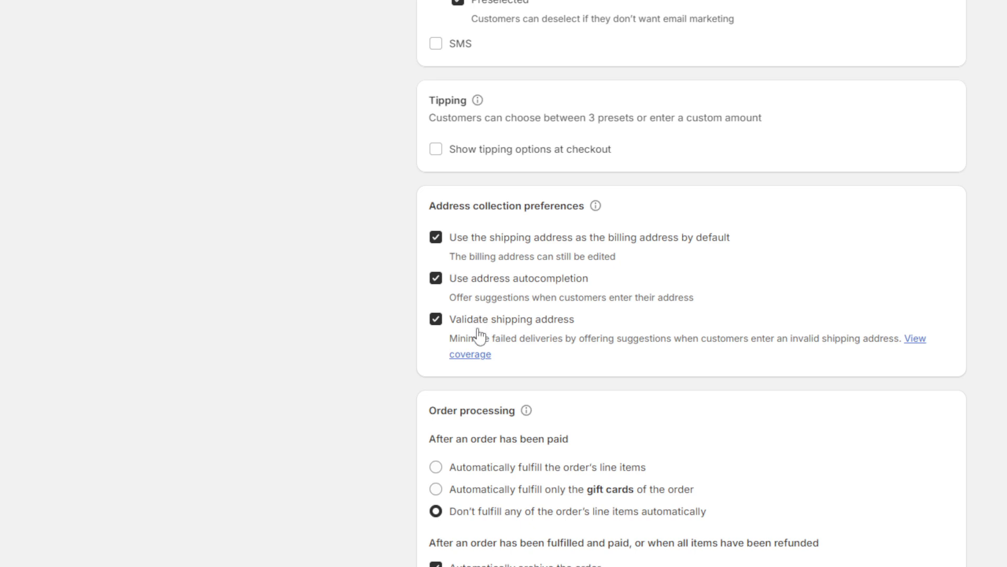
click(463, 289)
scroll(455, 290, down, 5)
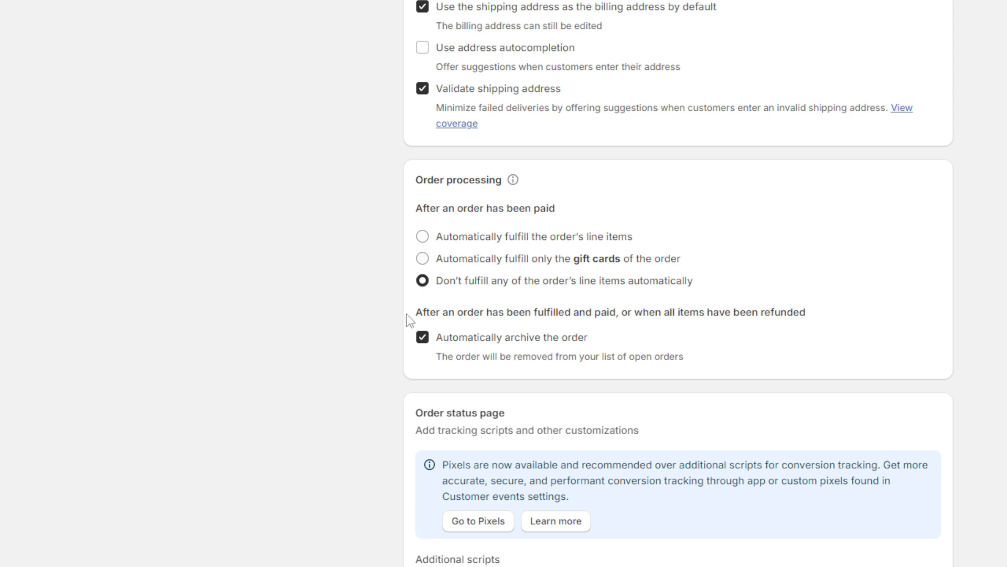
drag(407, 315, 629, 312)
triple_click(483, 312)
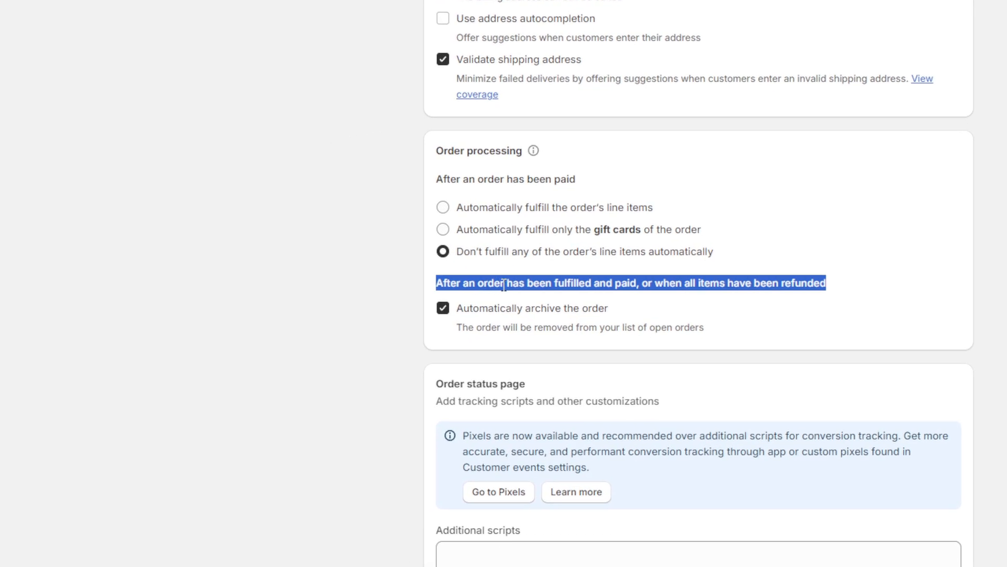
click(524, 285)
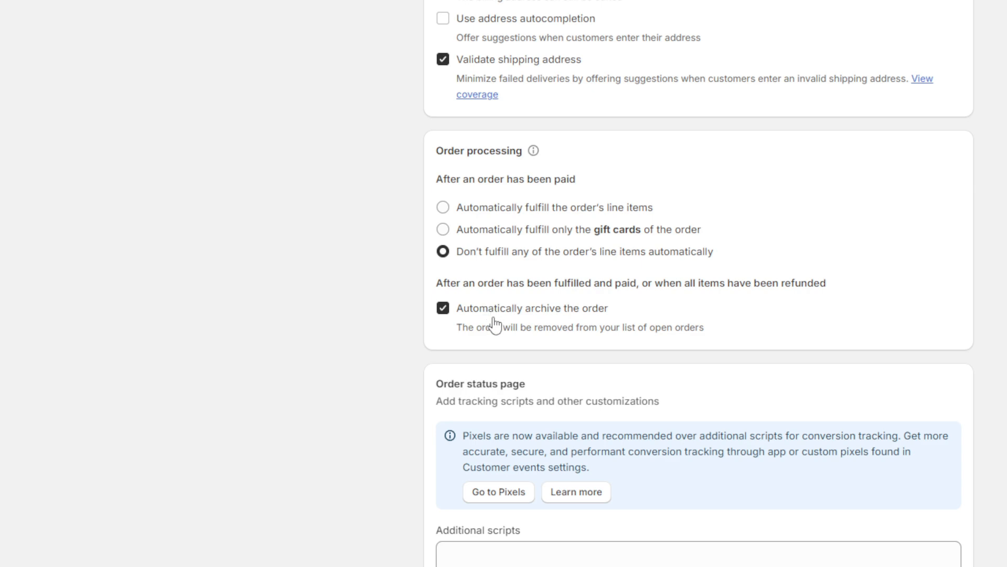
- Review the order status page, checkout language and checkout rules sections, and save the checkout settings
scroll(508, 323, down, 1)
scroll(508, 321, down, 3)
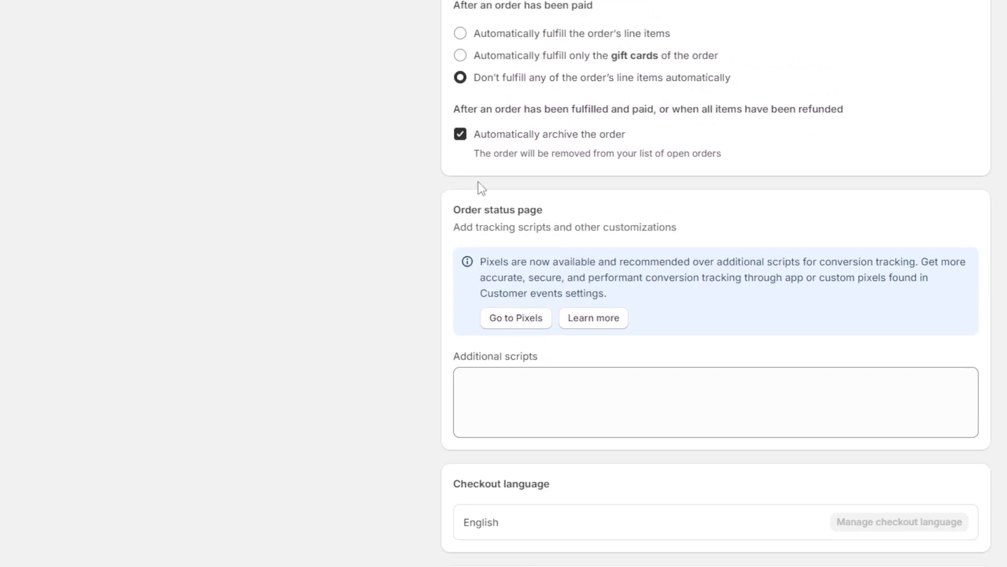
scroll(567, 412, down, 2)
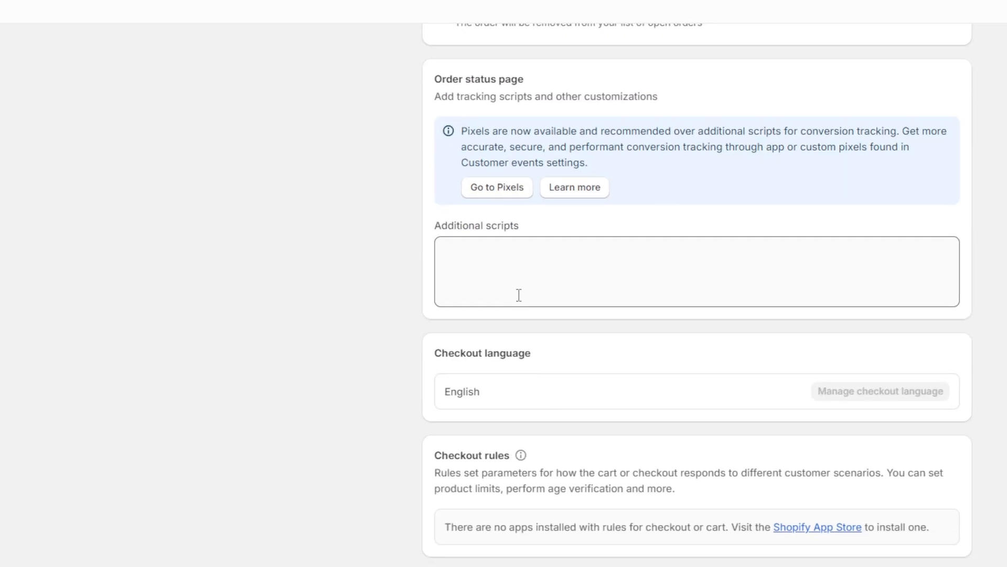
scroll(579, 413, up, 2)
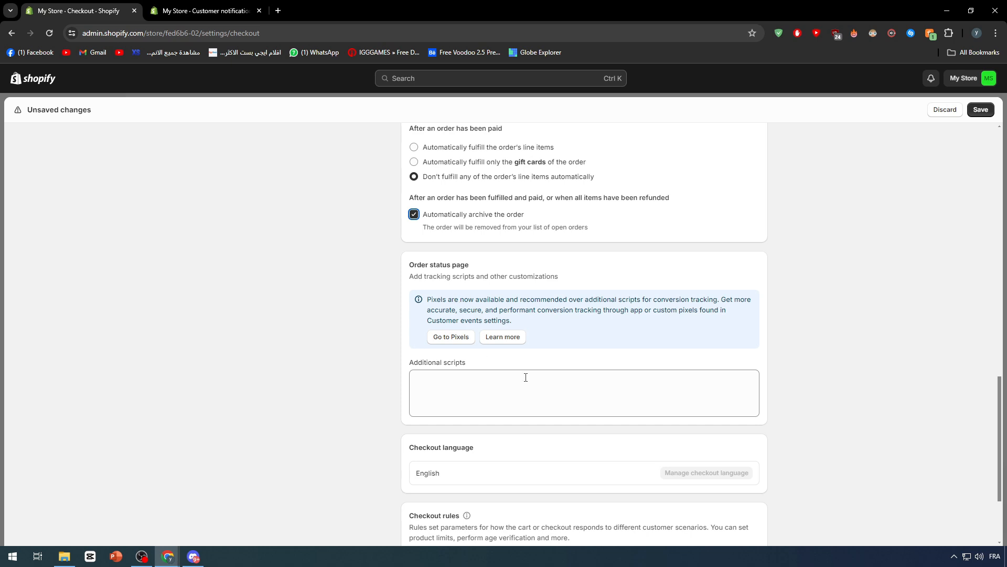
scroll(551, 315, down, 3)
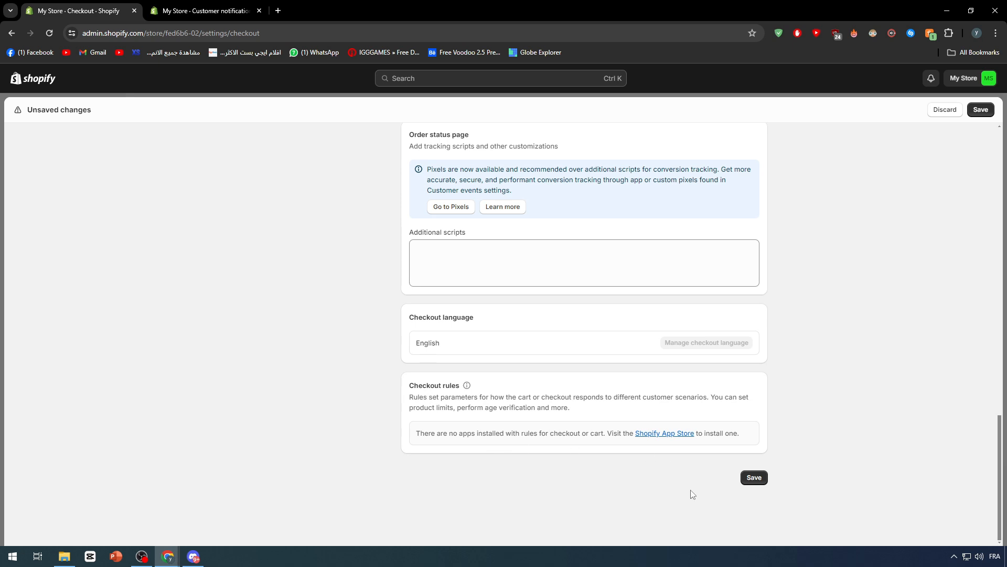
click(762, 478)
- Open the Payments settings and start setting up Cash on Delivery (COD) as a manual payment method
scroll(380, 371, up, 15)
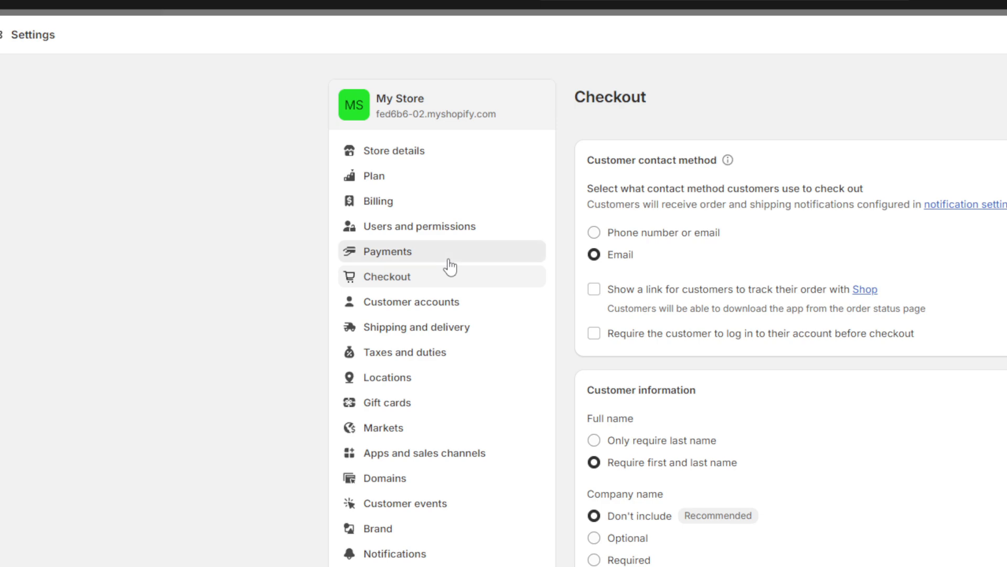
click(449, 259)
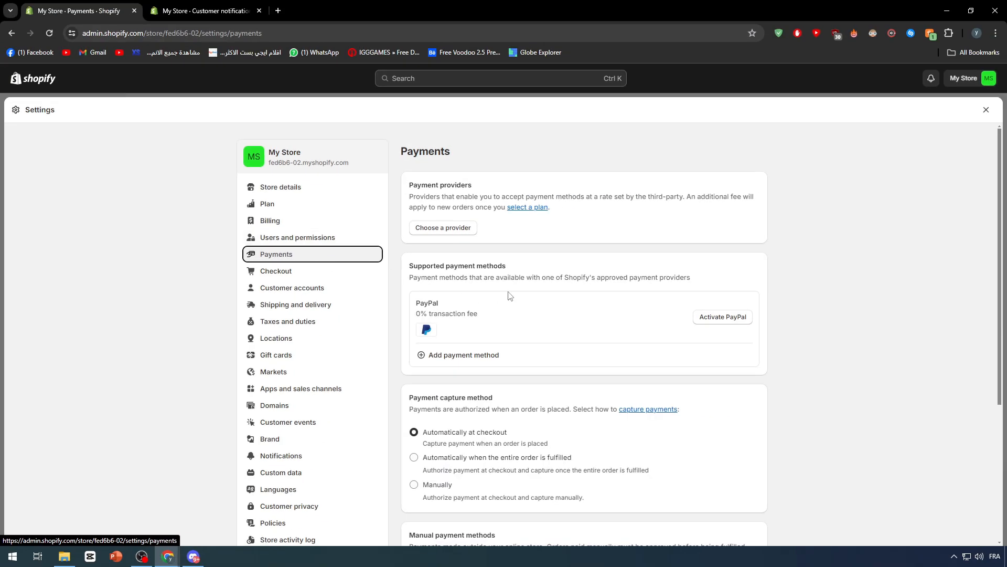
scroll(725, 287, down, 2)
scroll(517, 281, down, 1)
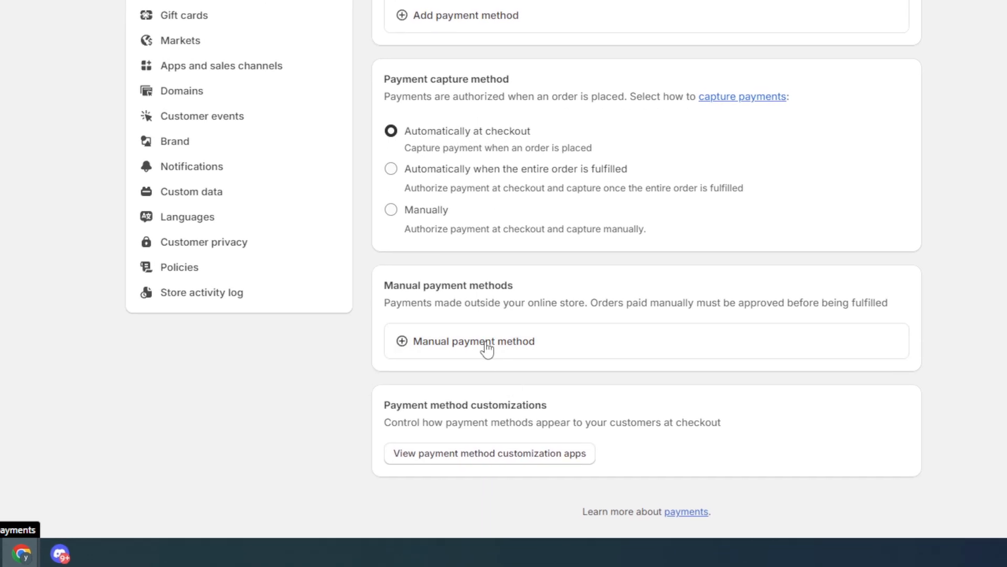
click(487, 347)
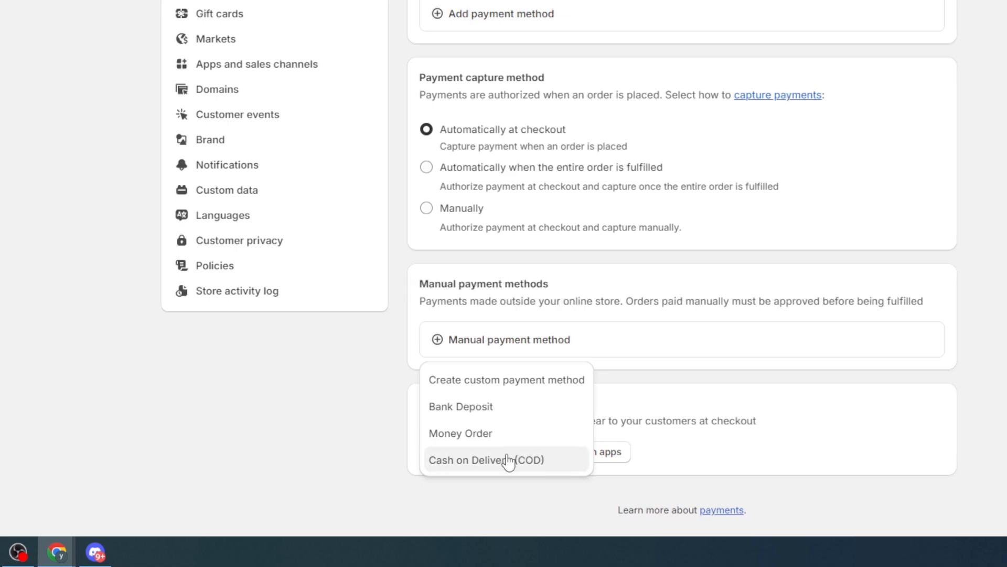
click(512, 463)
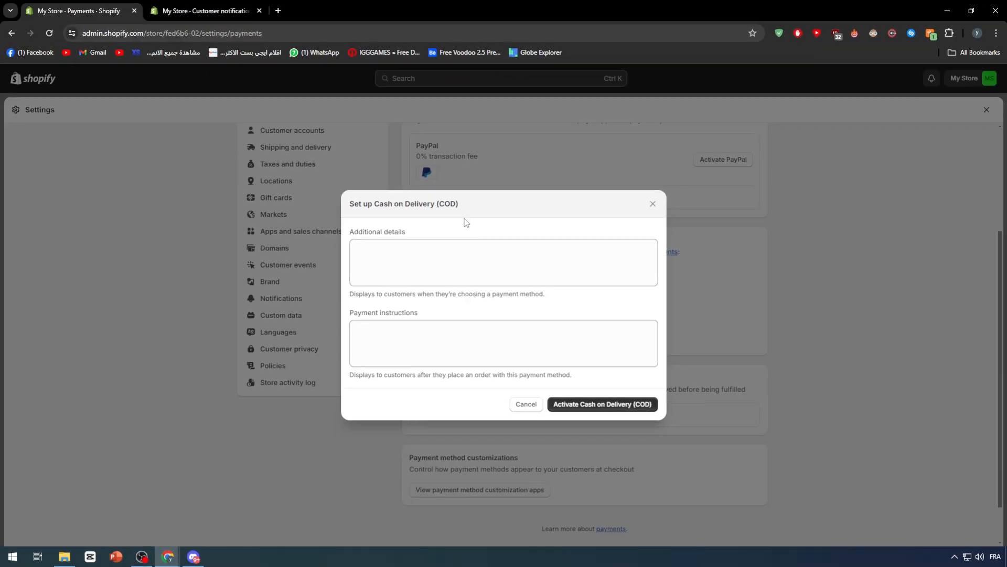
- Read the Cash on Delivery field descriptions and begin the additional details with "Make sure to Give us Exactly"
drag(343, 354, 357, 356)
drag(368, 295, 510, 297)
click(506, 309)
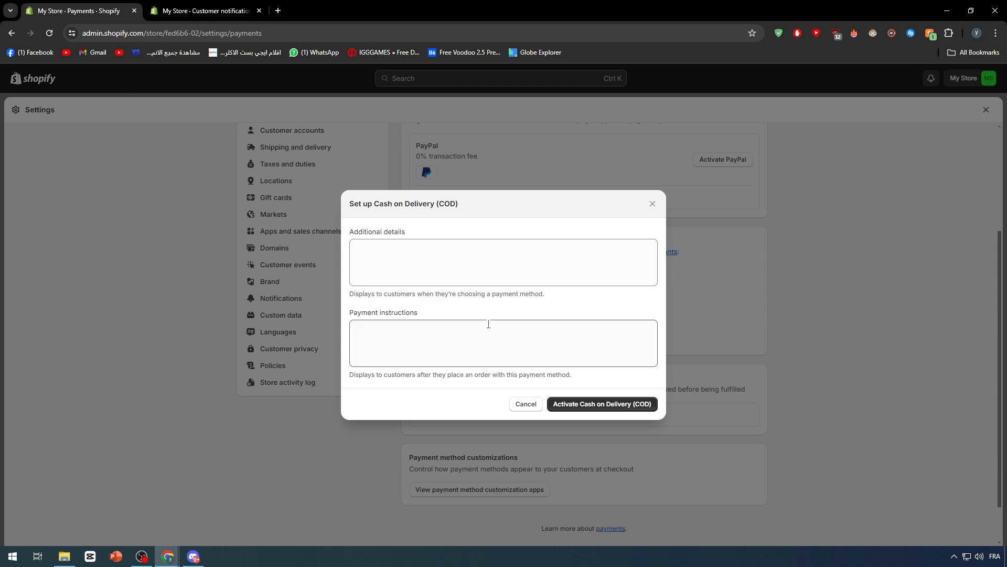
click(376, 261)
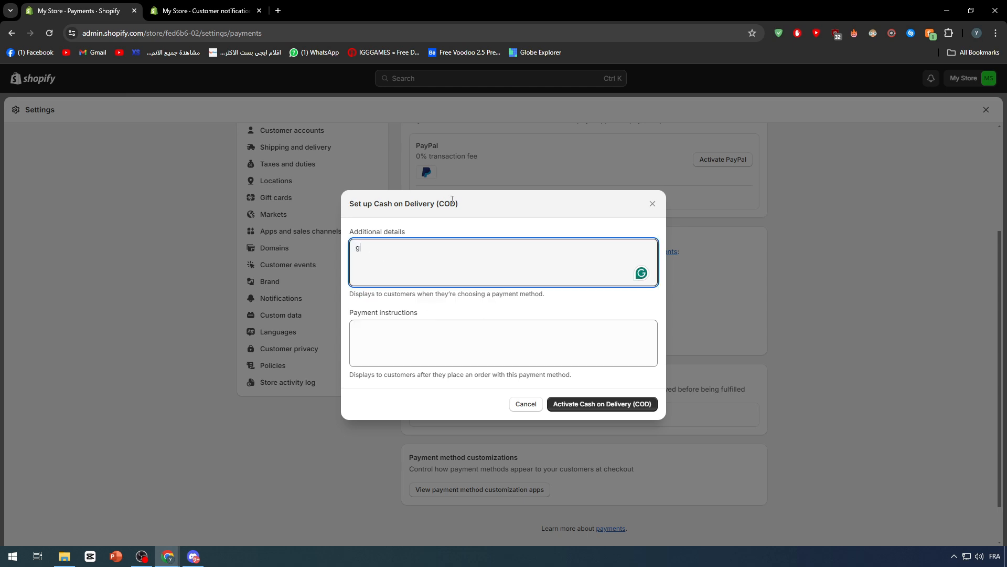
key(BackSpace)
text(Make sure to Give us Exacty)
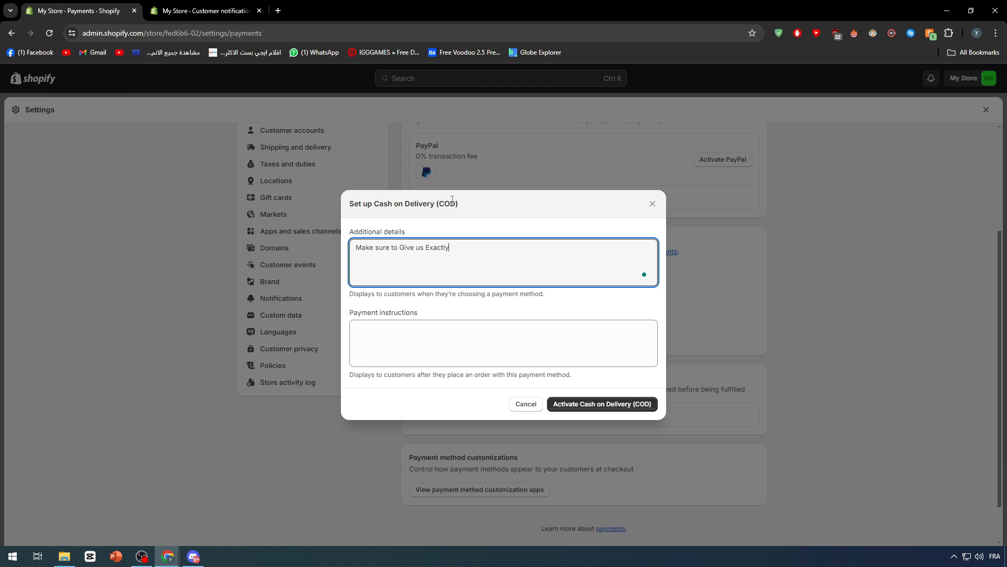
- Continue the additional details with "your Location or where U want this product to be delivered So u can have it and Pay at ur door"
text( your Location ou)
key(BackSpace)
text(r where U want this product to)
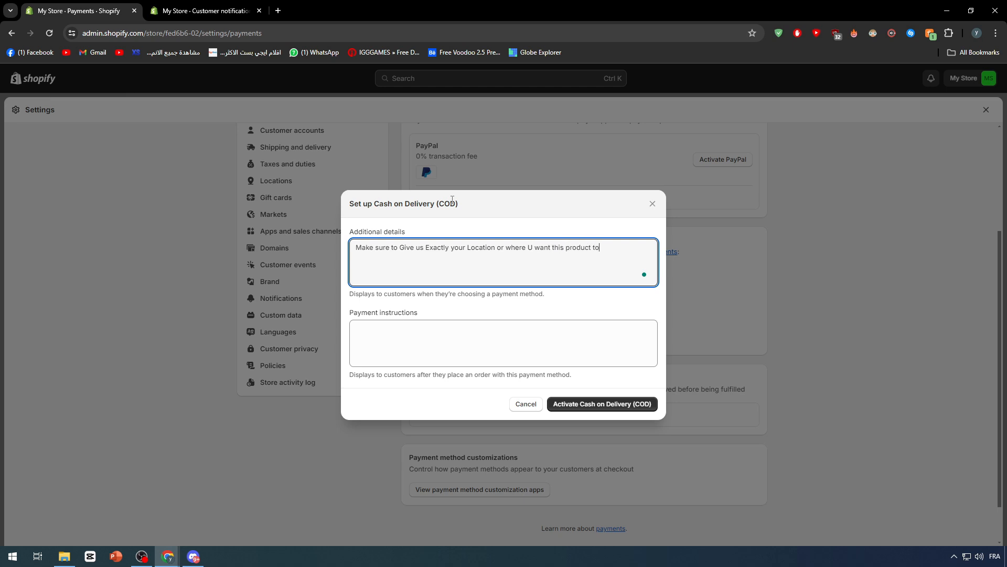
text( be delivered So u can have it and Pay at ur door)
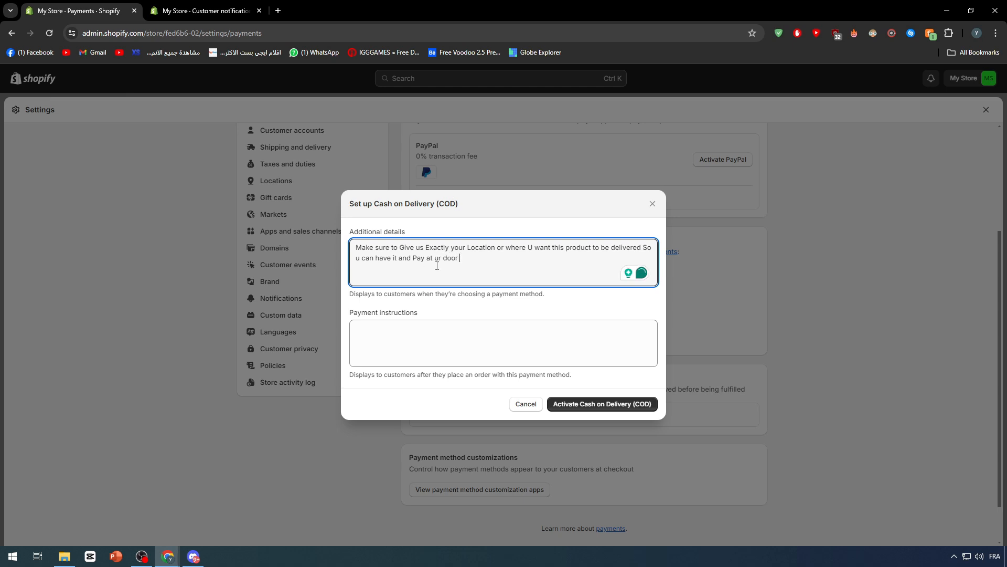
- Rewrite the additional details text with Grammarly's Improve it suggestion, insert the result and close the assistant
right_click(455, 255)
click(477, 378)
click(381, 272)
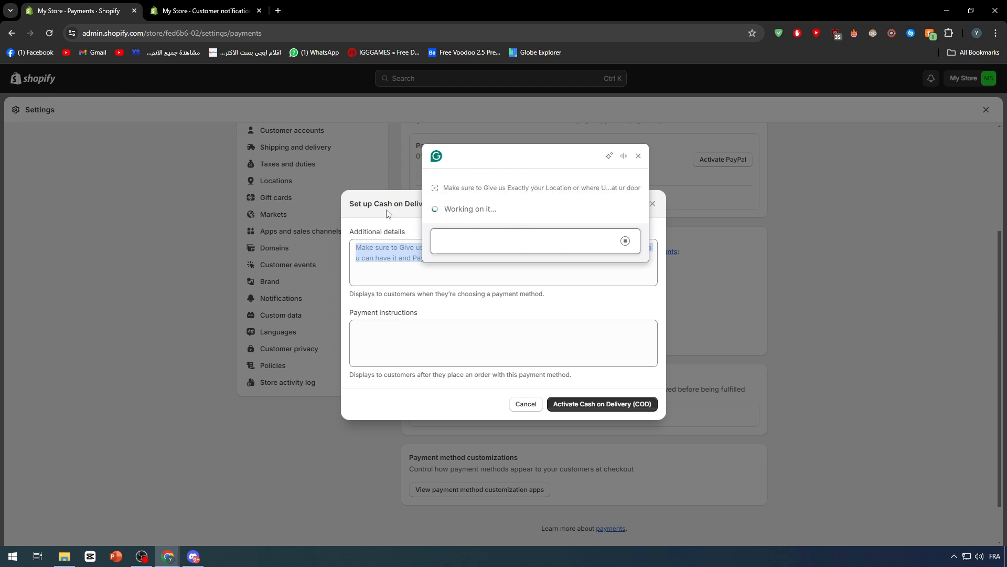
click(453, 207)
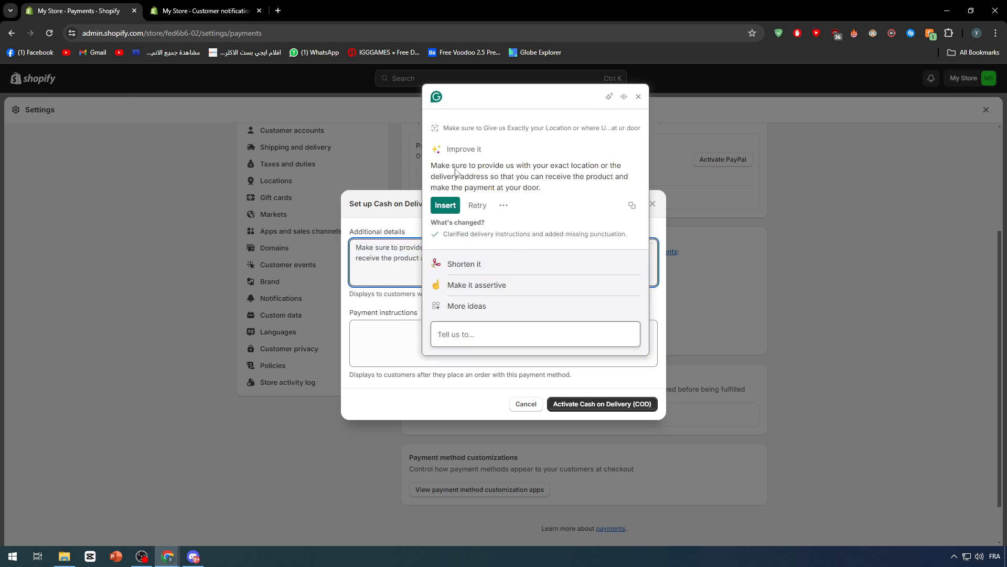
click(436, 208)
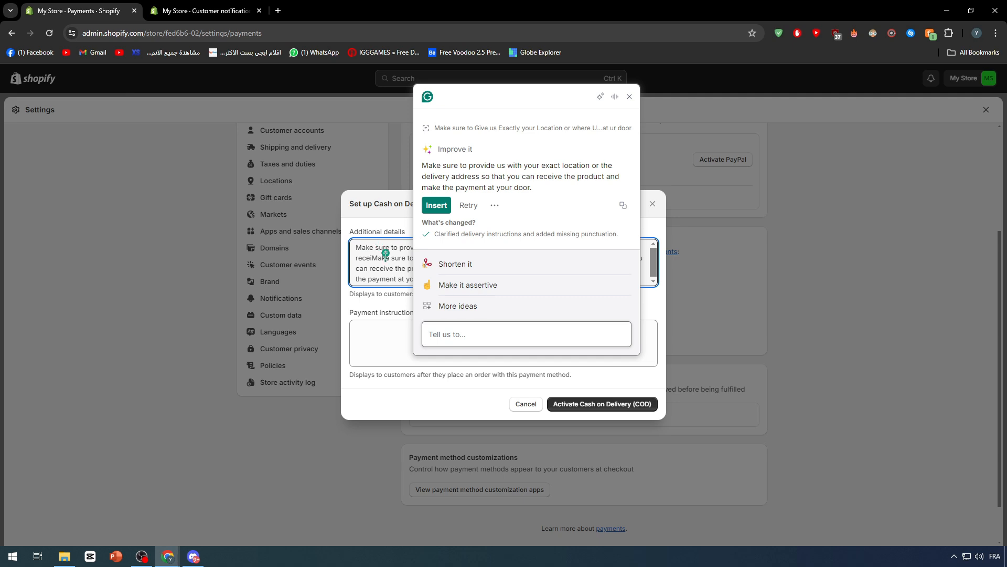
click(629, 96)
- Delete the duplicated fragments before and after the rewritten sentence in the additional details, keeping one sentence that ends with "at your door."
drag(373, 259, 306, 203)
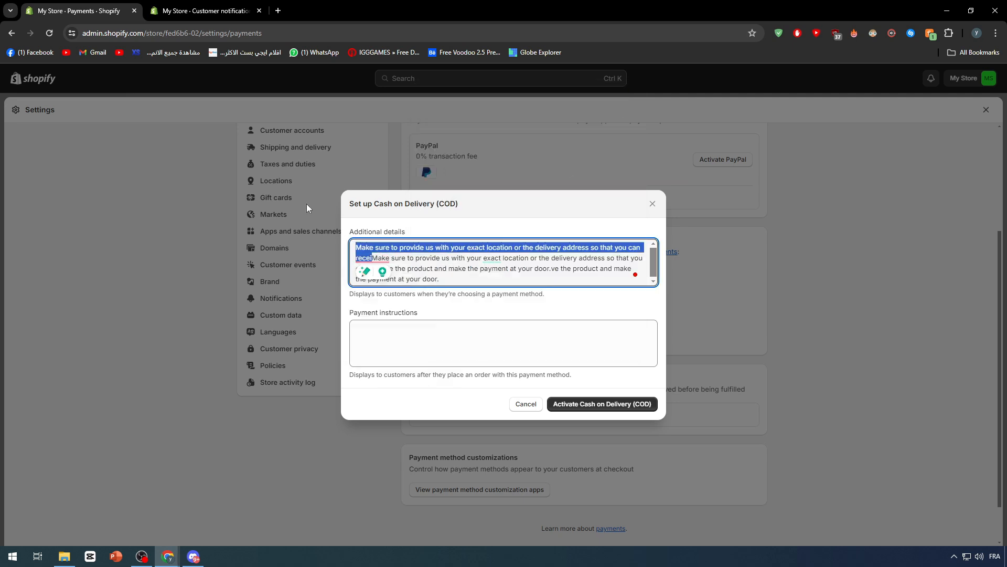
key(BackSpace)
drag(400, 247, 532, 247)
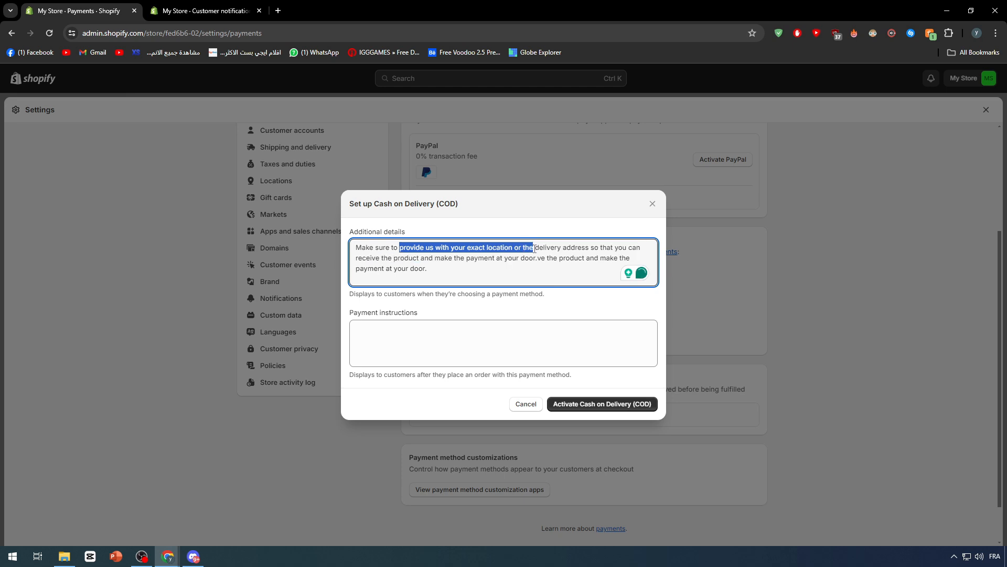
click(415, 261)
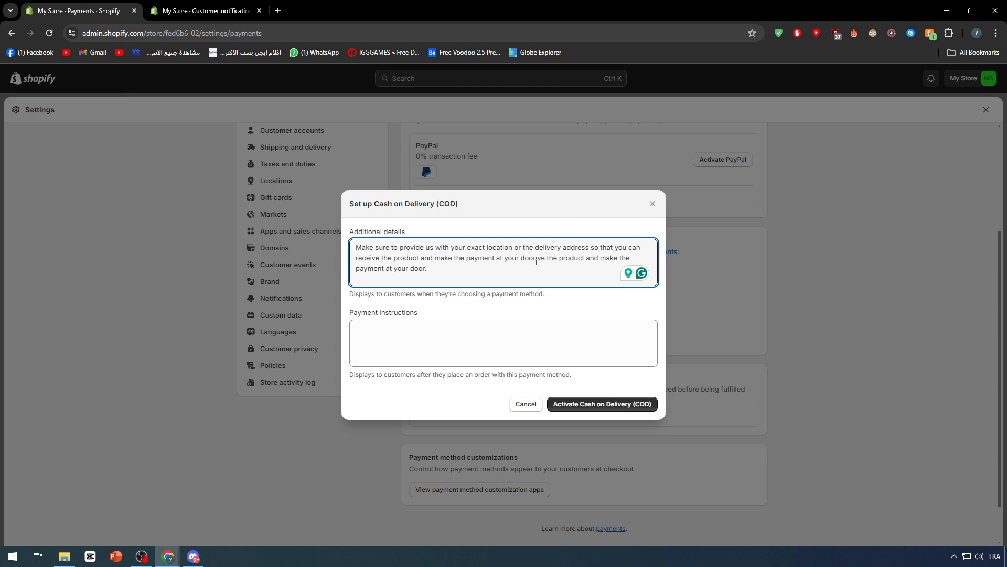
drag(536, 259, 427, 269)
click(598, 258)
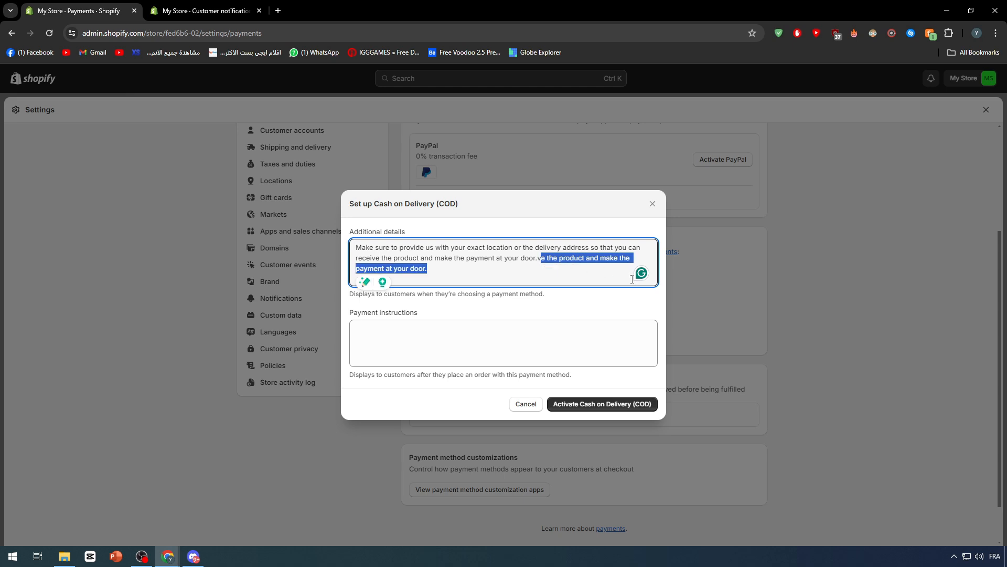
key(BackSpace)
mouse_move(443, 260)
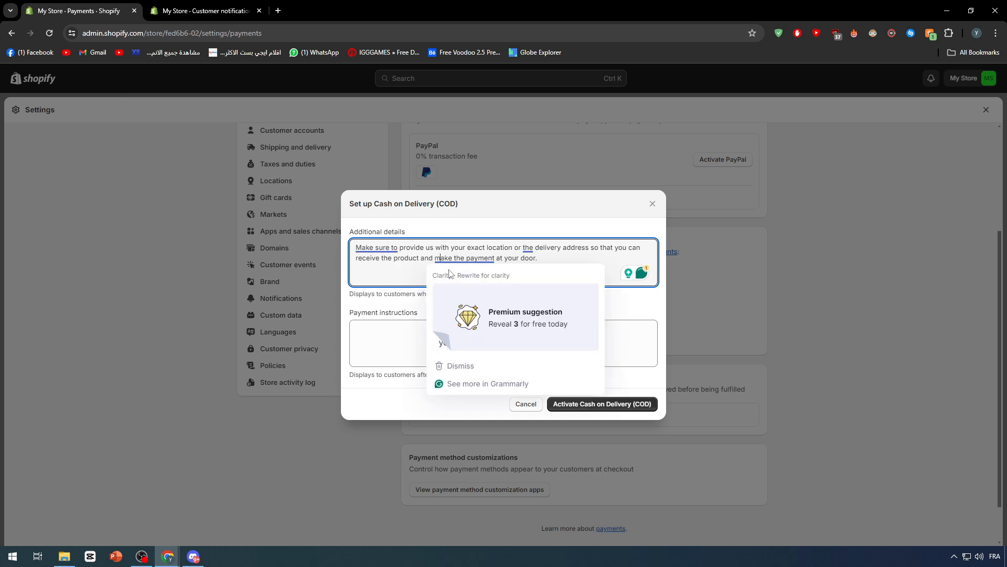
- Enter three lines of payment instructions: "1.Full Fill The form", "2.Contact The delivery company" and "3.Pay cash on dilvery"
click(387, 312)
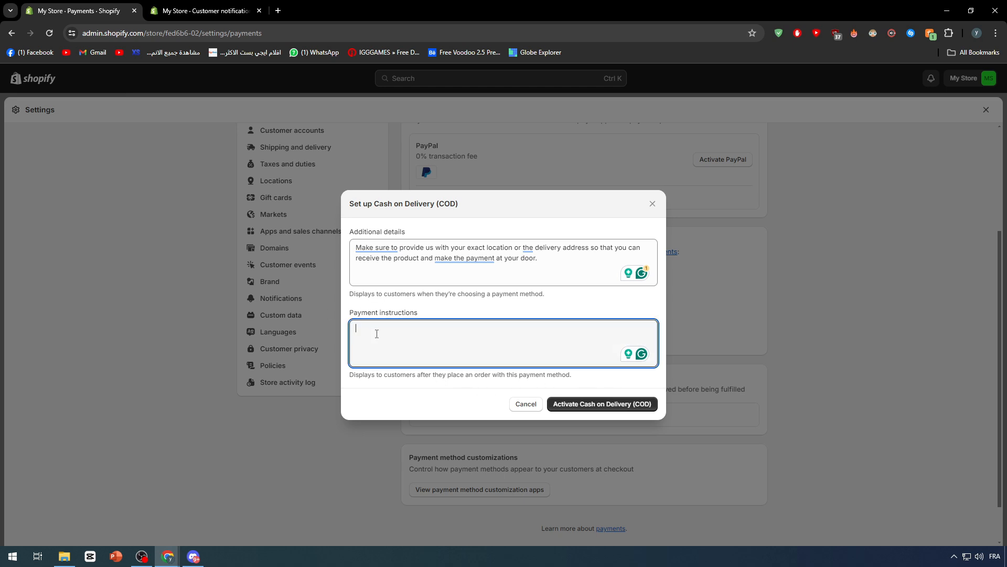
text(1.F)
text(ull E)
text(ill The fr)
text(om)
key(Return)
text(2.Con)
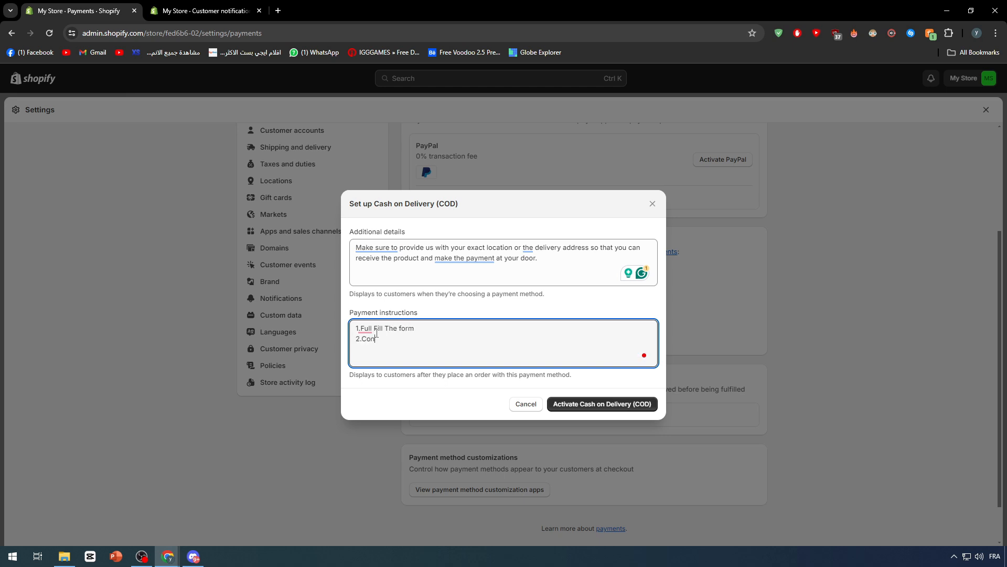
text(tact The del)
text(iver)
text(y company )
text(3.)
text(Pay )
text(cash o)
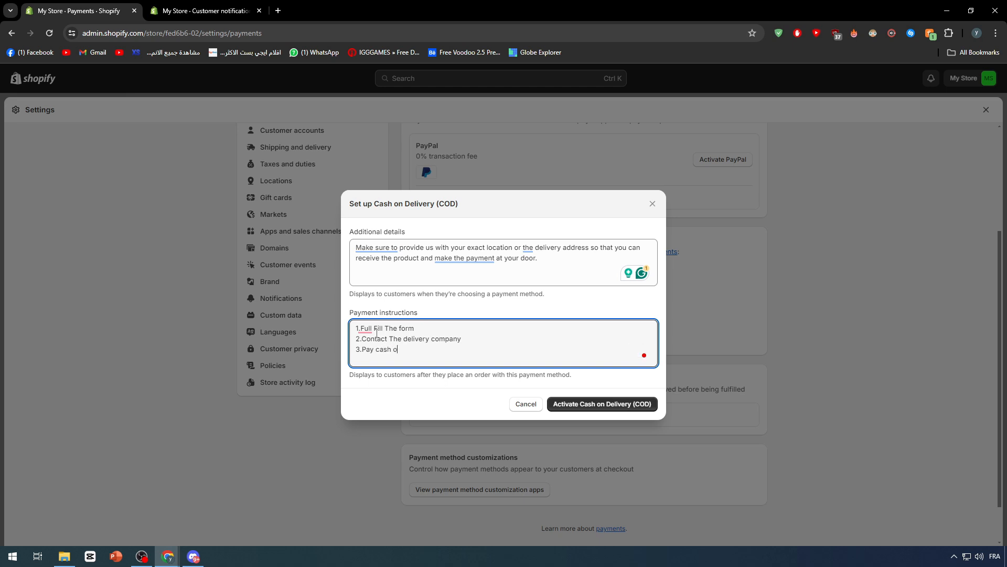
text(n dilvery)
- Replace all the payment instructions with Grammarly's Improve it rewrite, close the assistant and activate Cash on Delivery (COD)
key(ctrl+a)
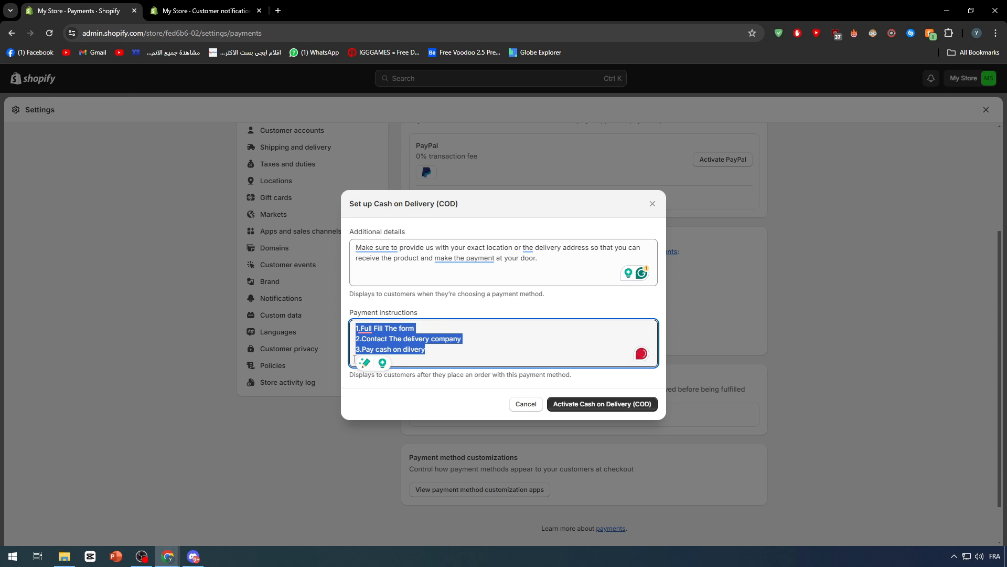
click(365, 362)
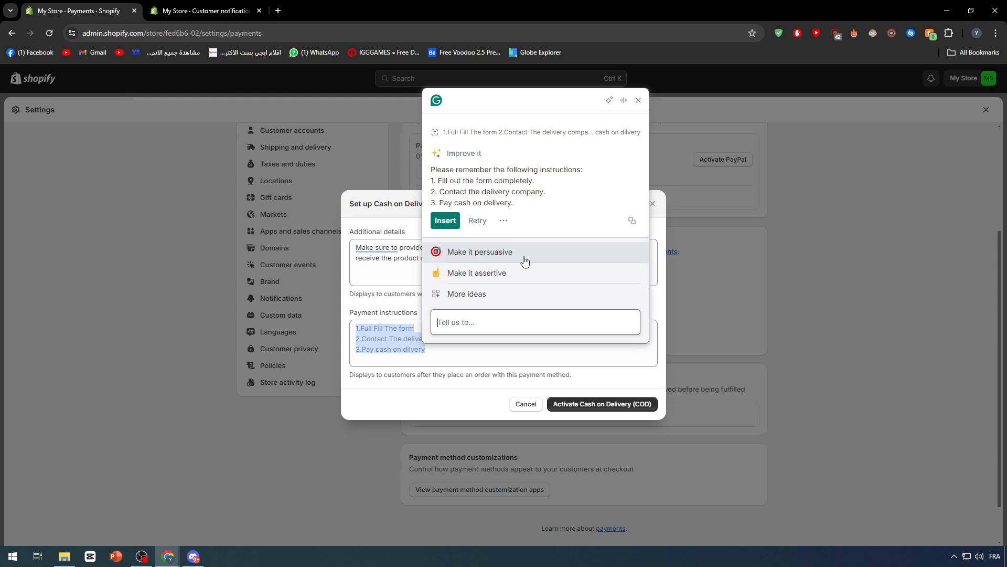
click(446, 220)
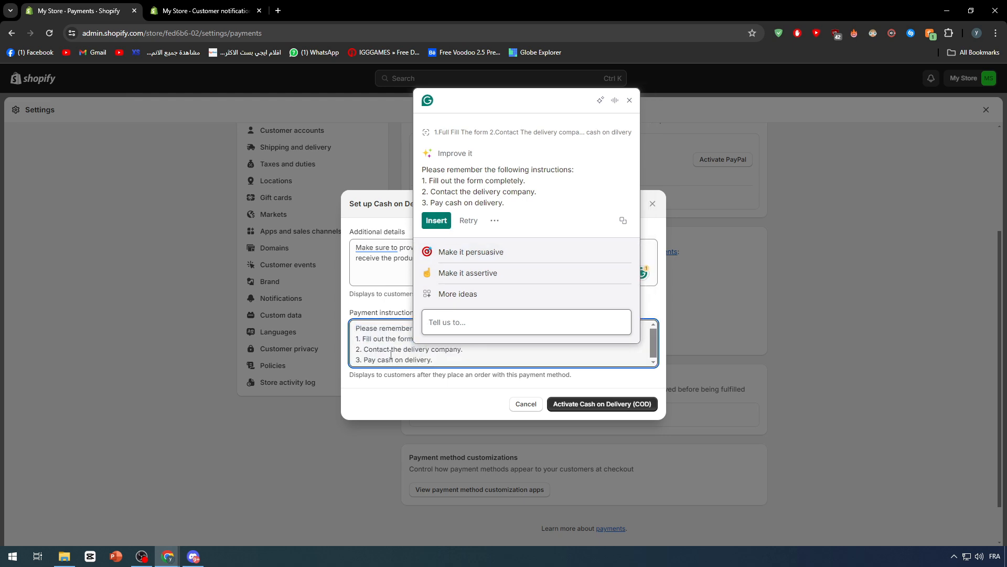
click(630, 100)
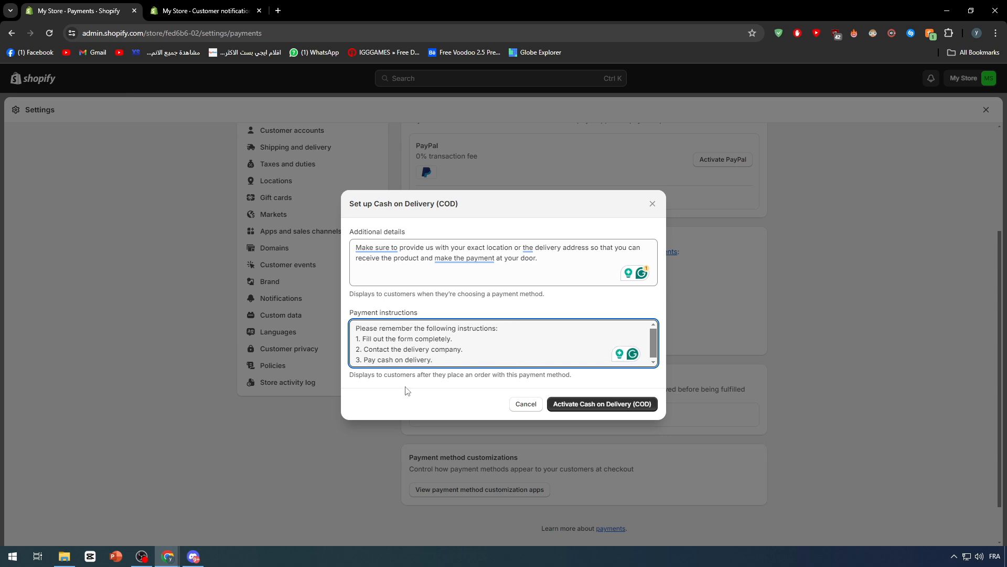
click(420, 387)
click(604, 405)
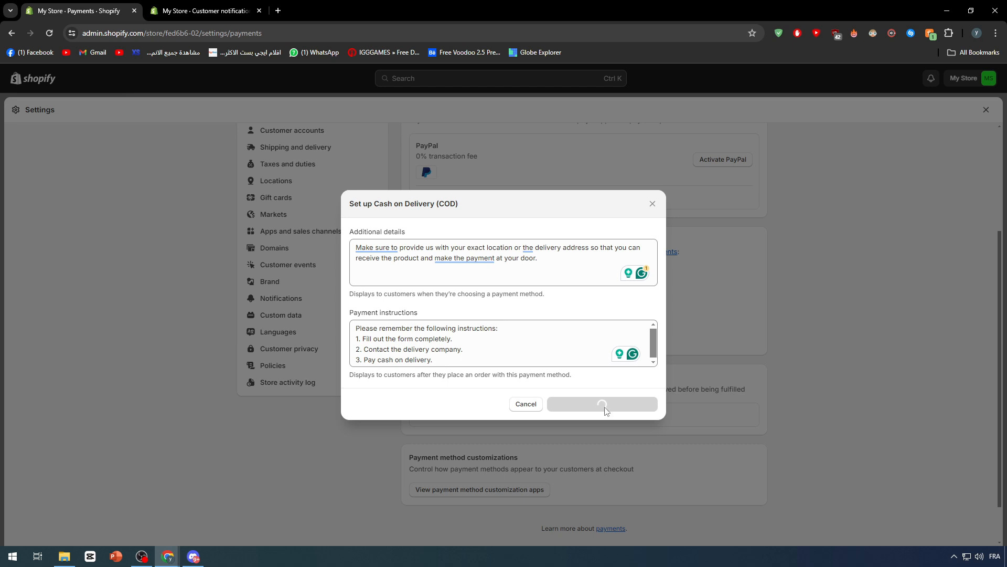